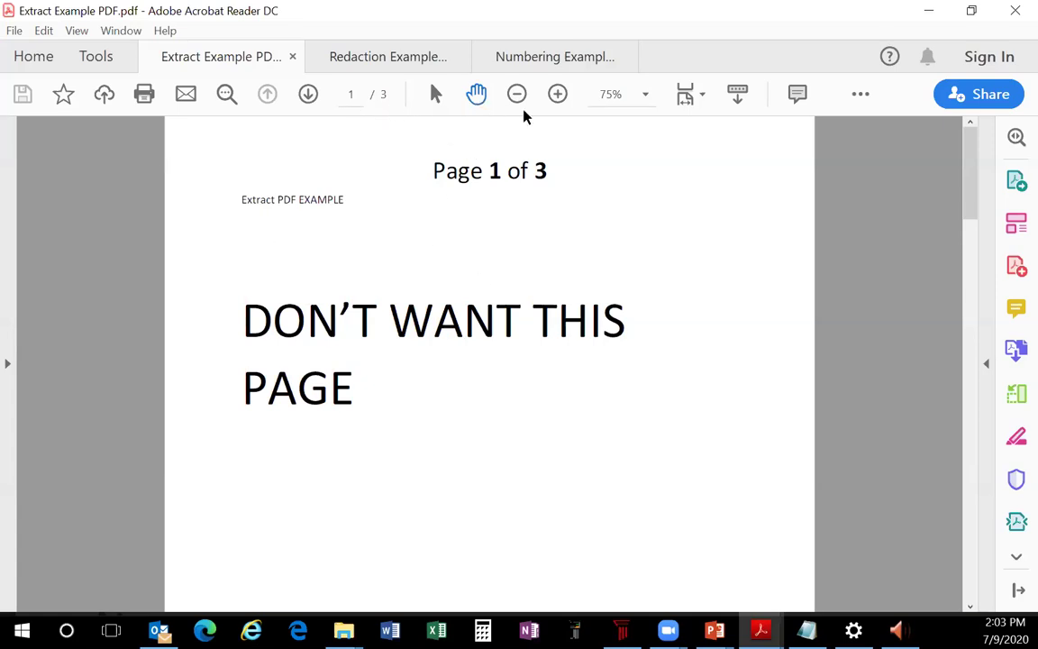
# Step: Go to page 2 of the extract example and set up printing with Microsoft Print to PDF as the printer
pyautogui.click(306, 96)
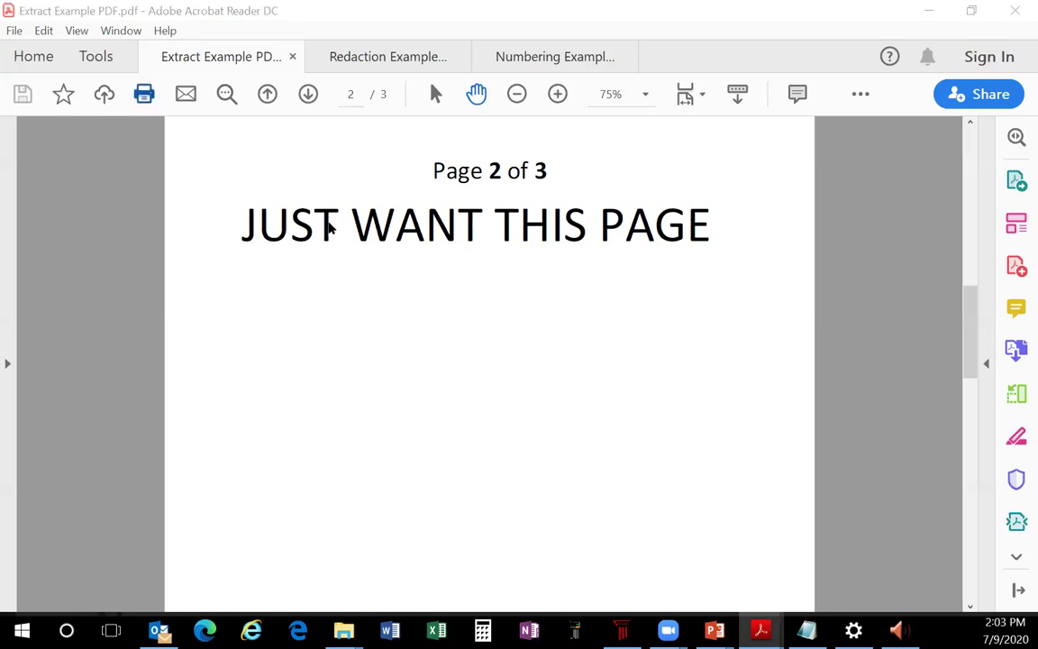
pyautogui.hotkey('ctrl', 'p')
pyautogui.click(475, 72)
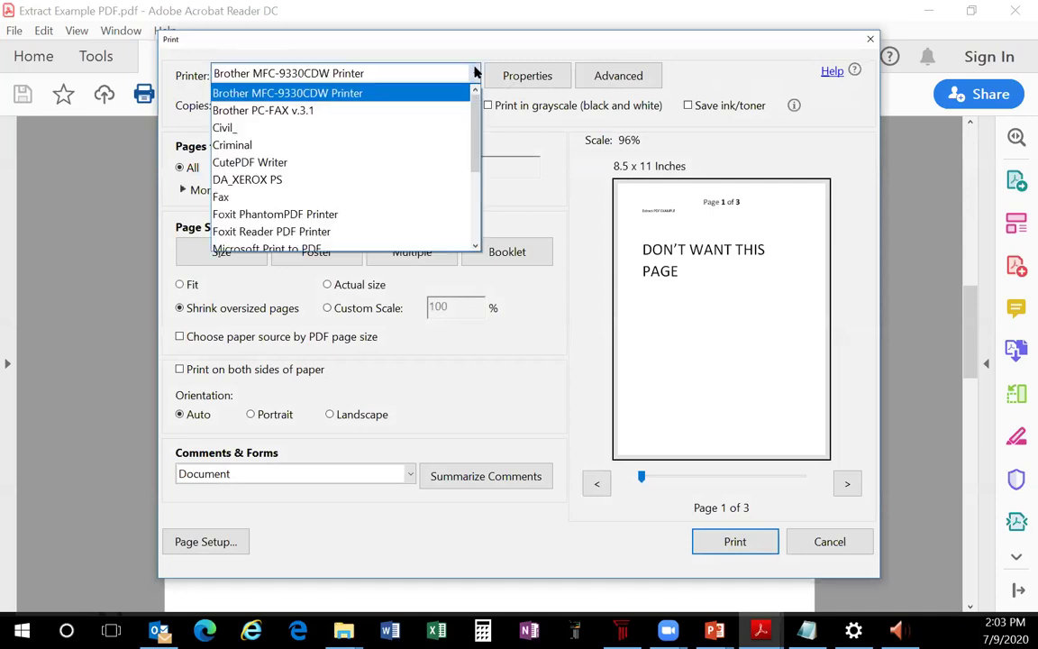
pyautogui.scroll(-2, 478, 139)
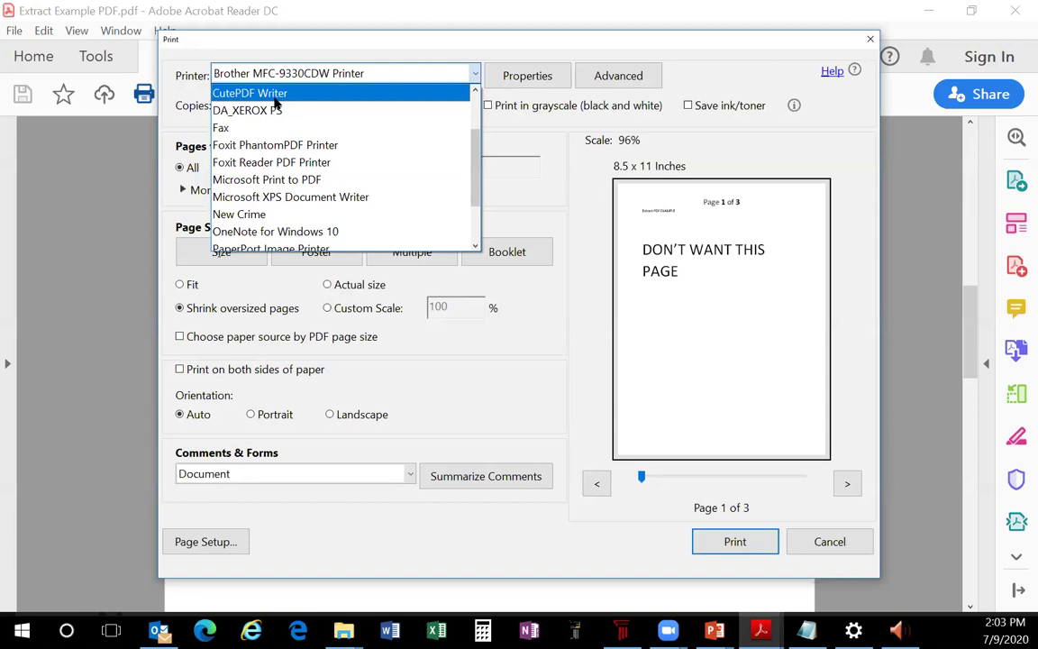
pyautogui.click(279, 180)
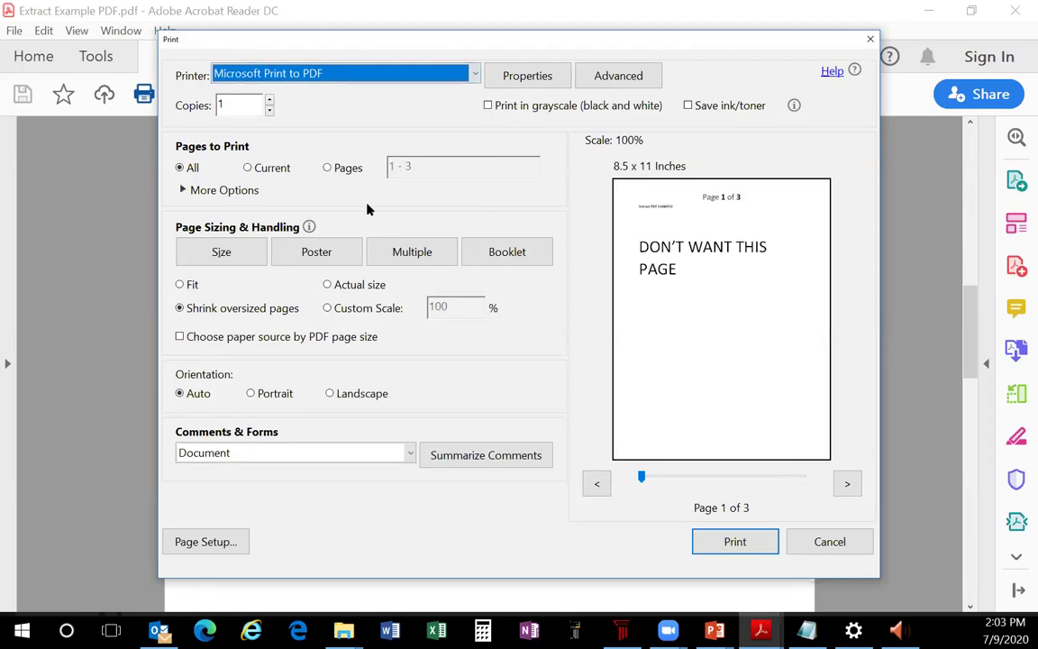
# Step: Limit the print range to page 2 and print it
pyautogui.click(328, 169)
pyautogui.click(328, 169)
pyautogui.moveTo(414, 165); pyautogui.dragTo(389, 165)
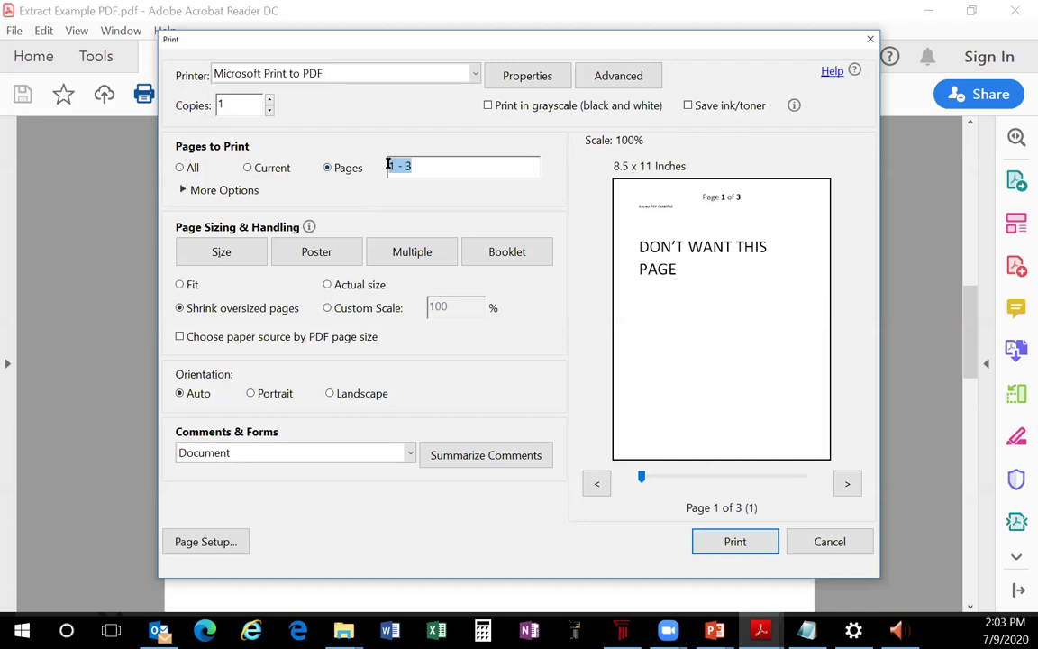
pyautogui.write('2')
pyautogui.click(736, 541)
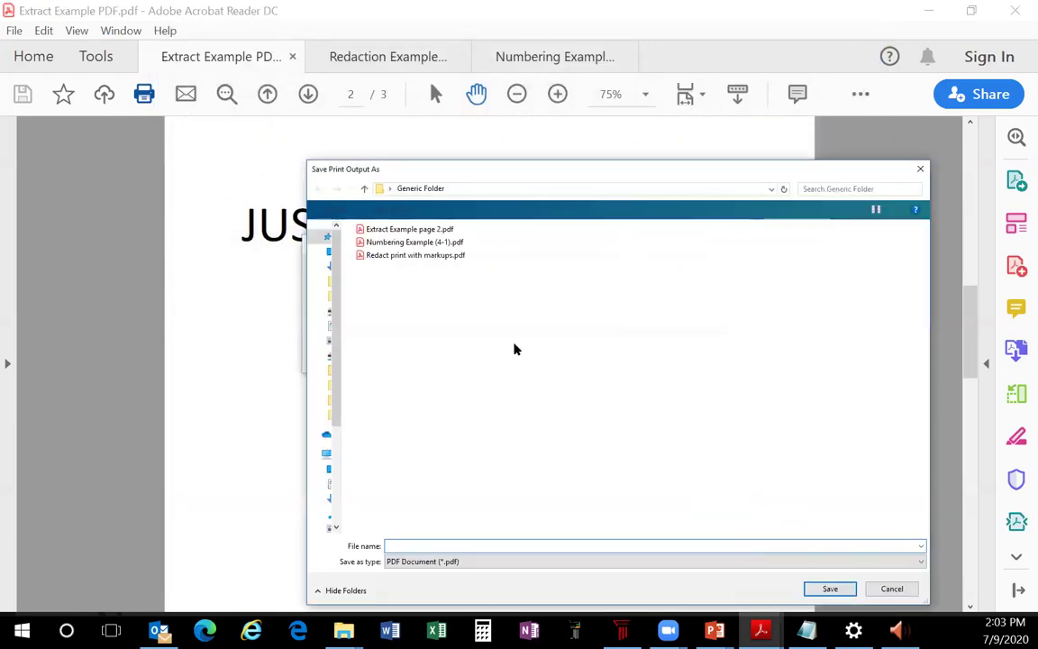
# Step: Save the print output in Generic Folder under the existing file name Extract Example page 2.pdf
pyautogui.click(368, 231)
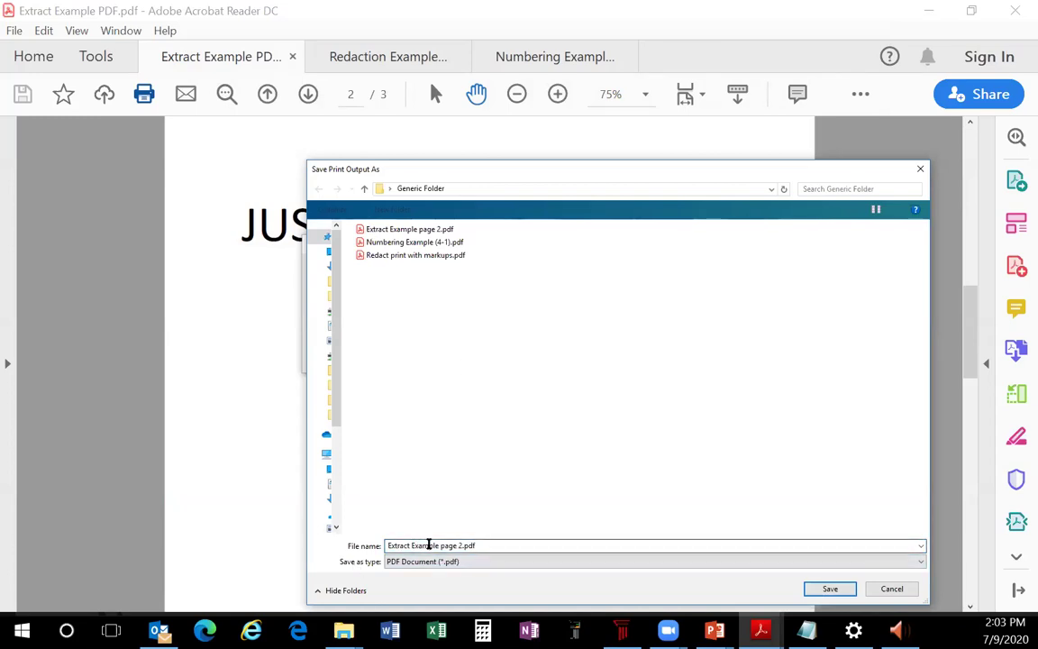
pyautogui.click(829, 588)
pyautogui.click(559, 319)
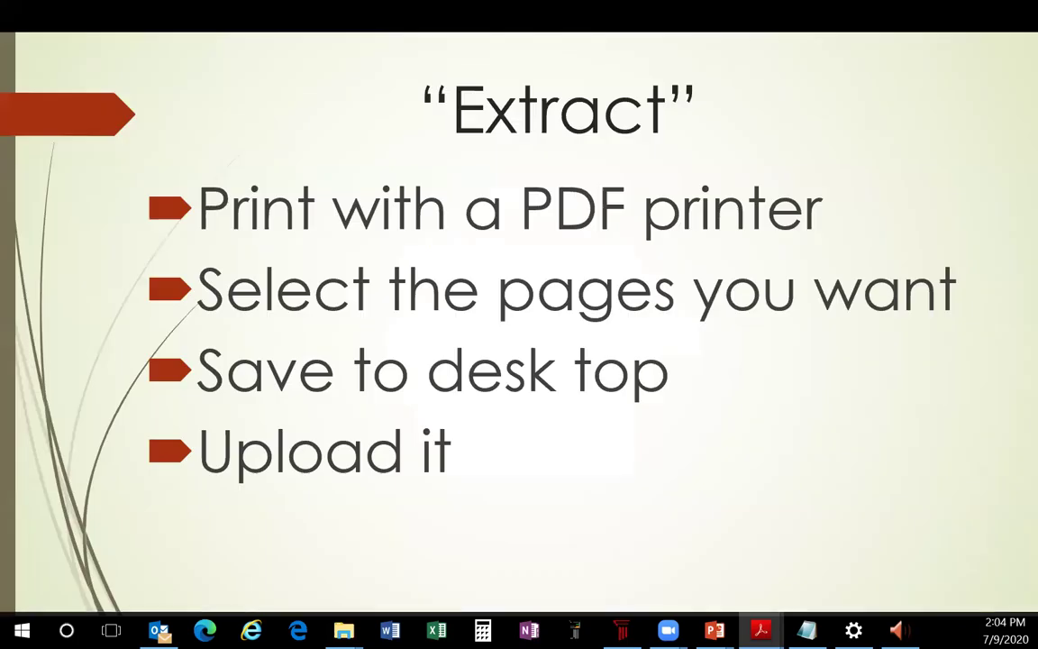
# Step: In the Redaction Example Scanned PDF, draw a highlight over the number after "SSN:"
pyautogui.click(582, 385)
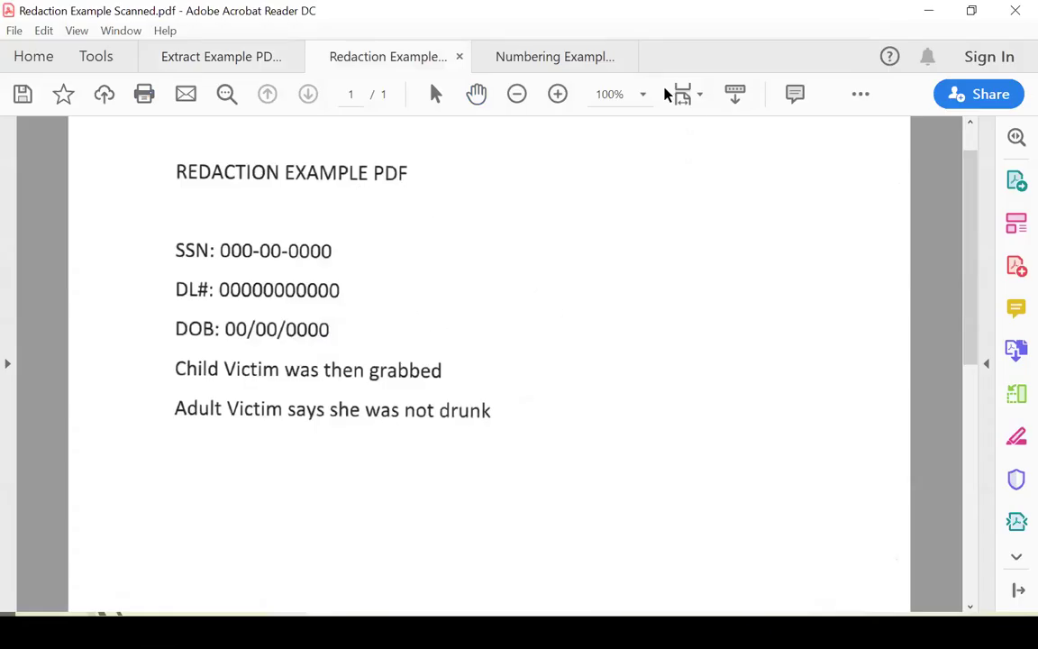
pyautogui.click(476, 93)
pyautogui.click(860, 97)
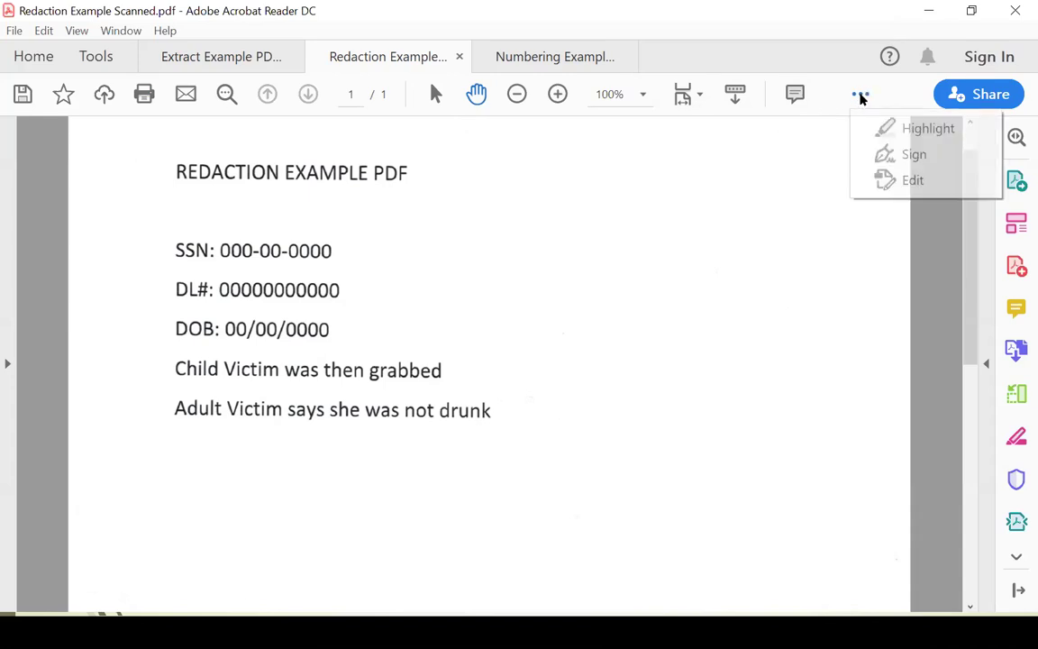
pyautogui.click(912, 129)
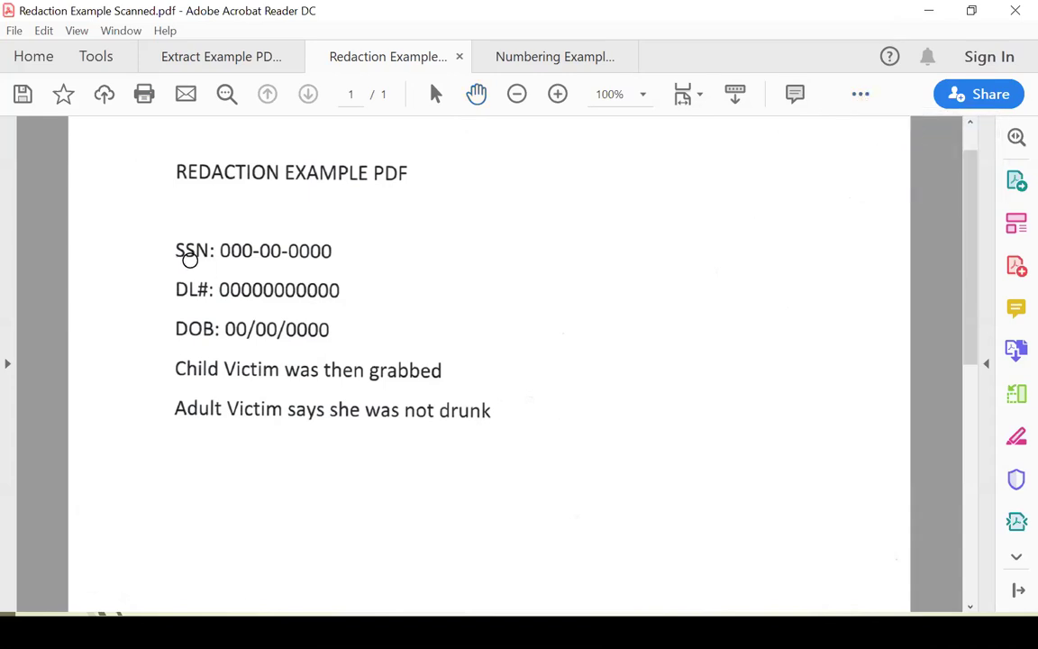
pyautogui.moveTo(222, 250); pyautogui.dragTo(332, 251)
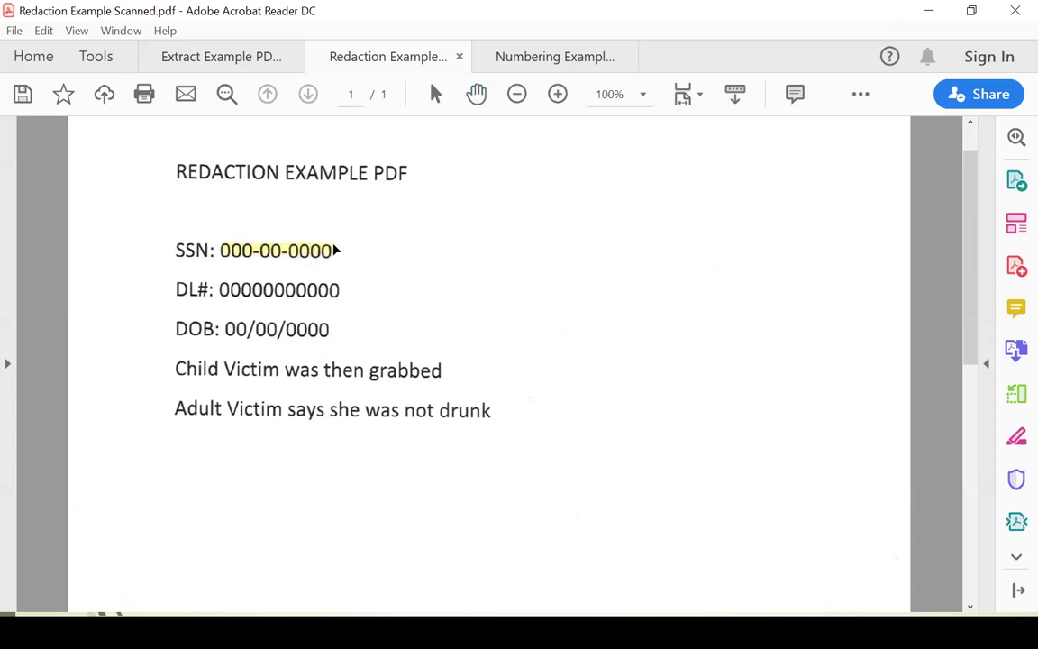
# Step: Open the properties of the SSN highlight and set its color to black
pyautogui.rightClick(254, 253)
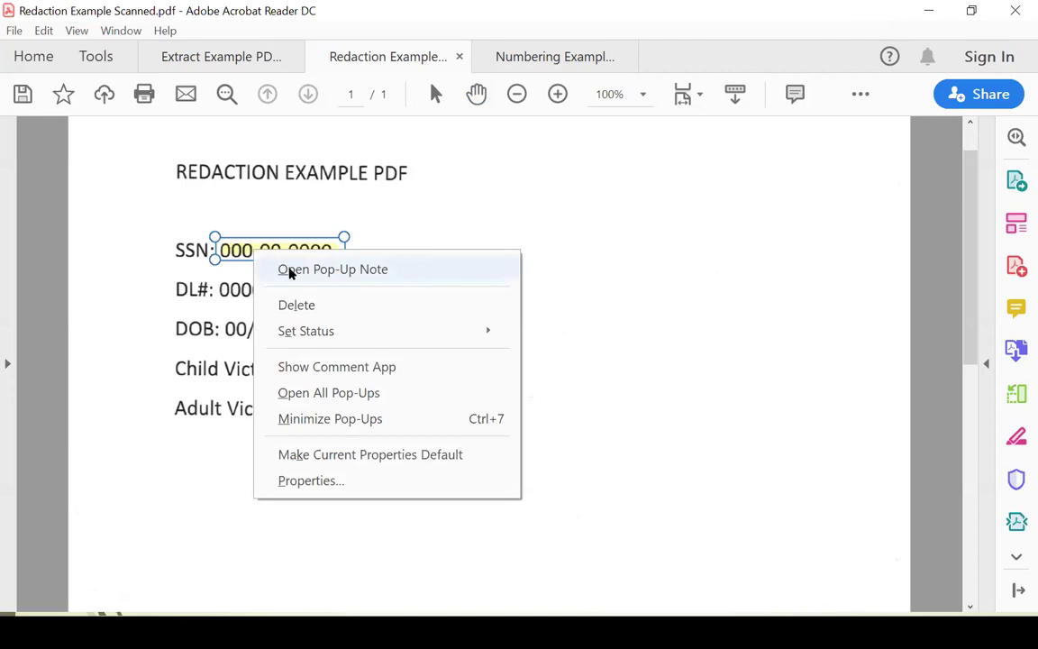
pyautogui.click(312, 481)
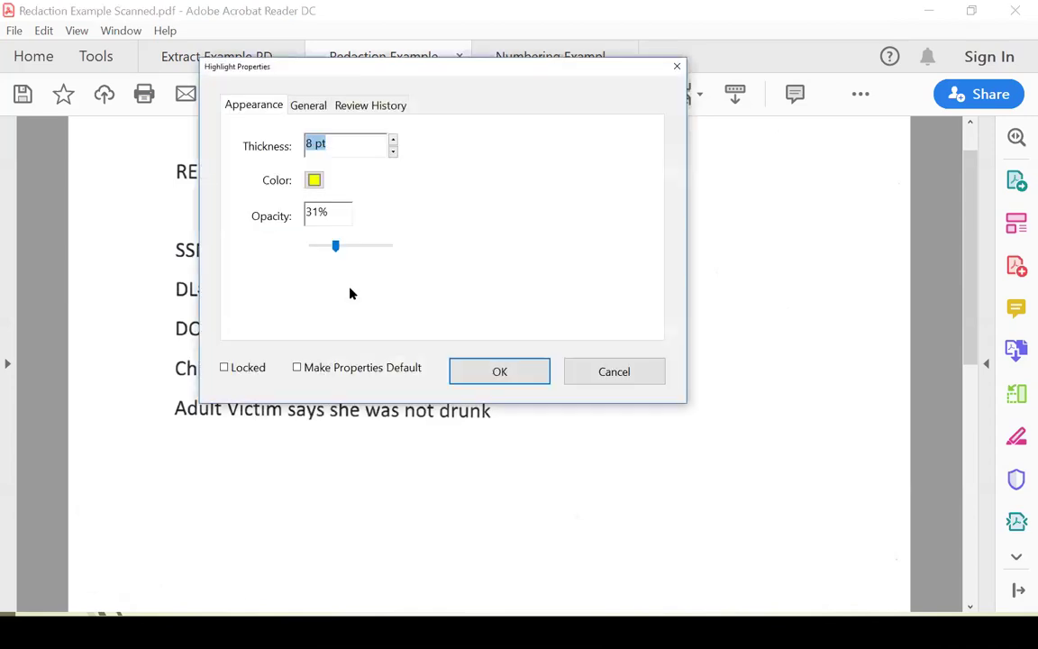
pyautogui.moveTo(415, 71); pyautogui.dragTo(681, 86)
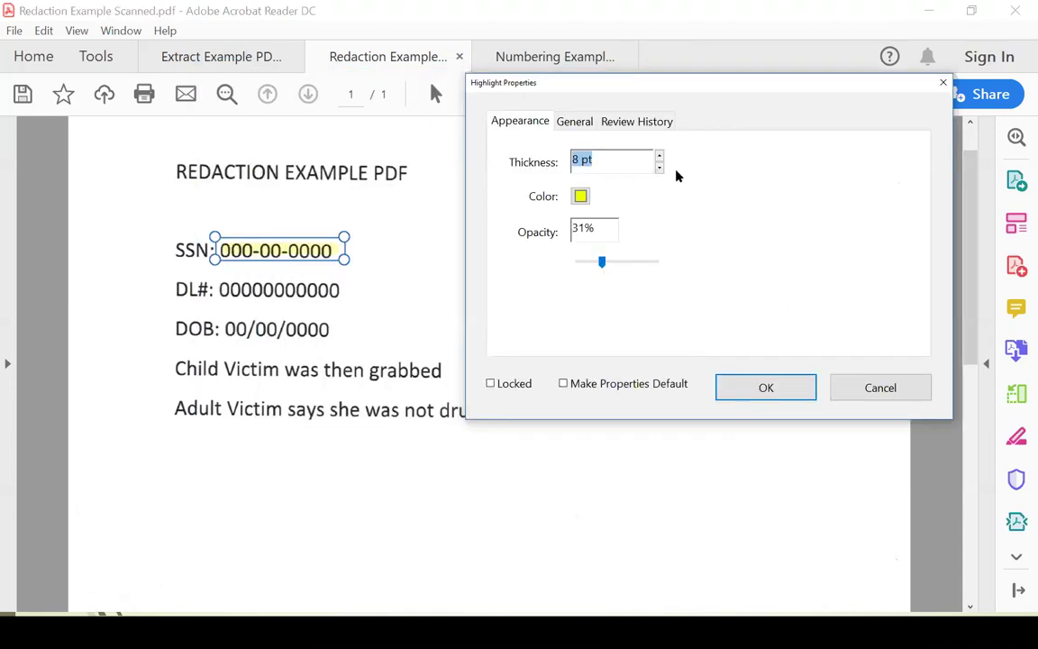
pyautogui.click(580, 195)
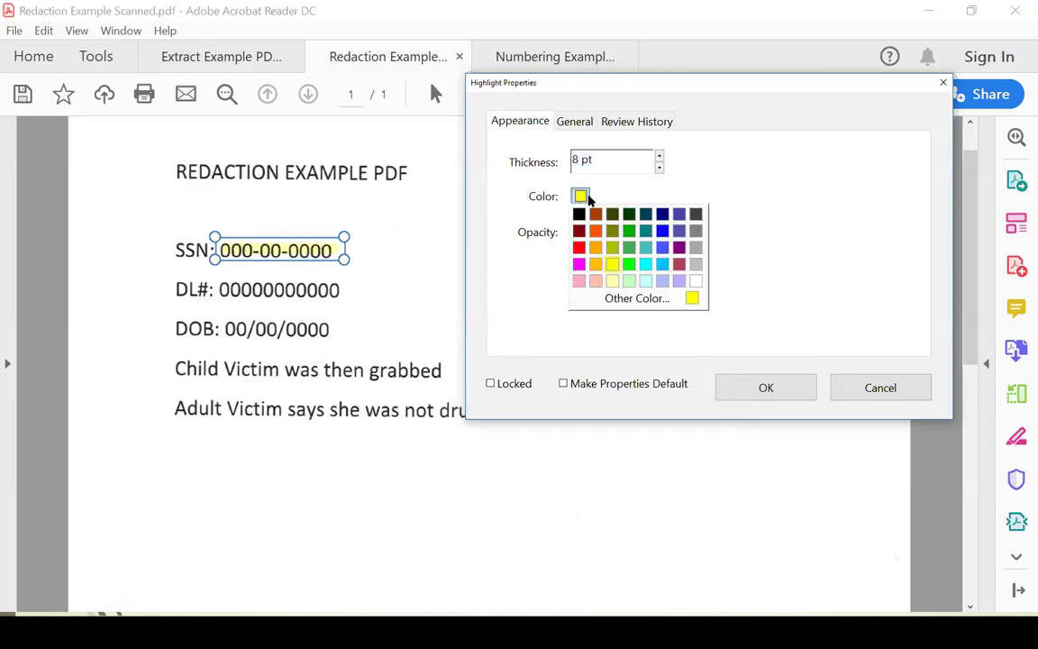
pyautogui.click(580, 214)
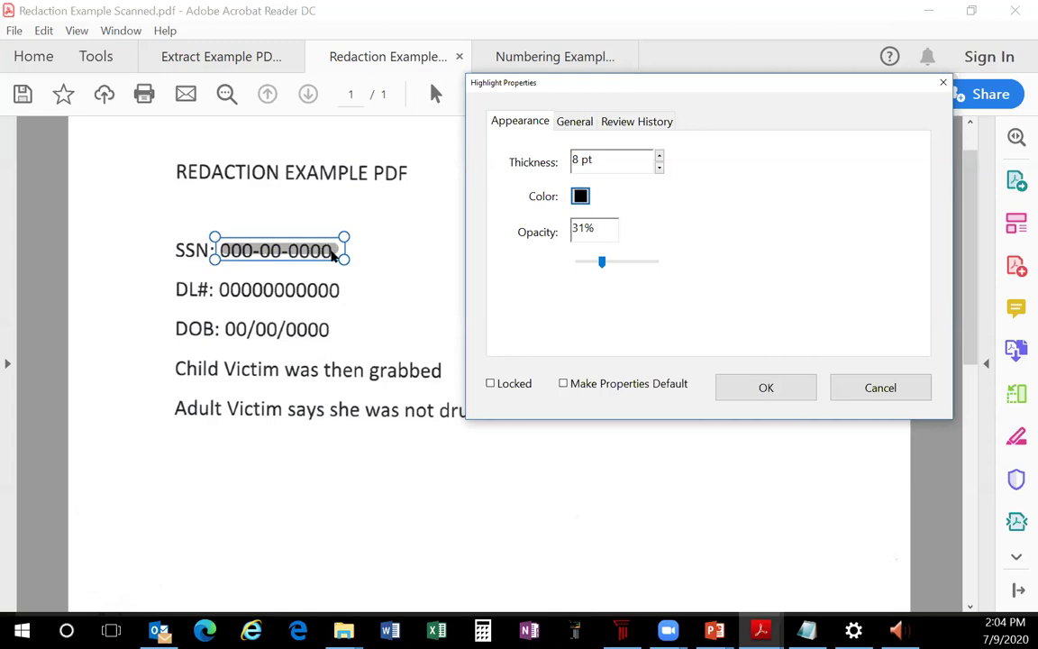
# Step: Set the SSN highlight's thickness to 14 pt and its opacity to 100%, and apply the properties
pyautogui.click(660, 156)
pyautogui.click(660, 156)
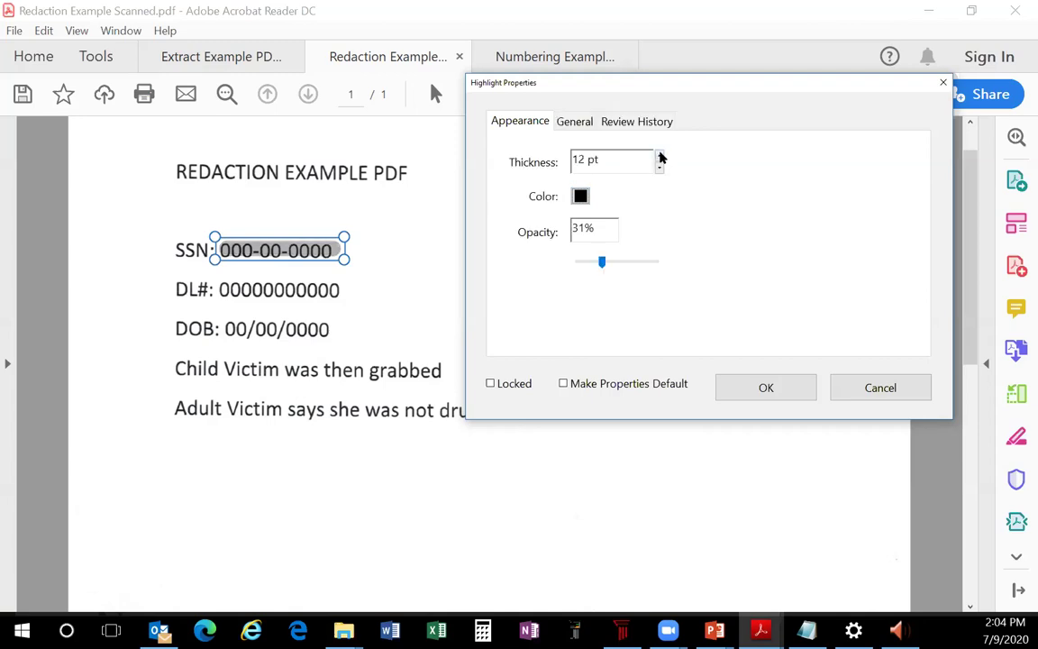
pyautogui.click(660, 156)
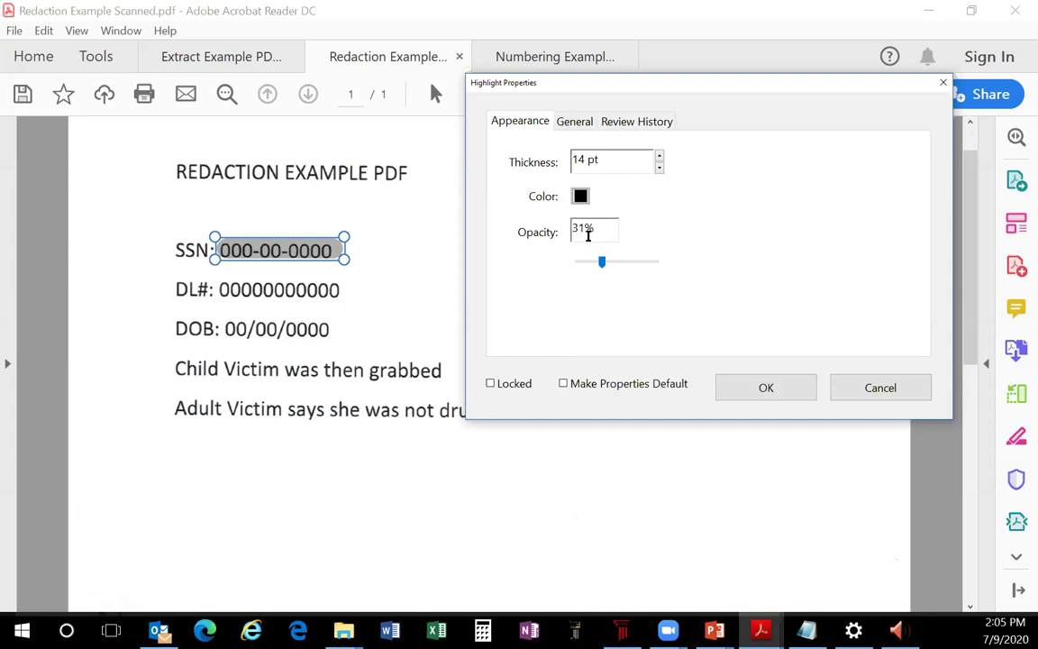
pyautogui.moveTo(603, 261); pyautogui.dragTo(677, 263)
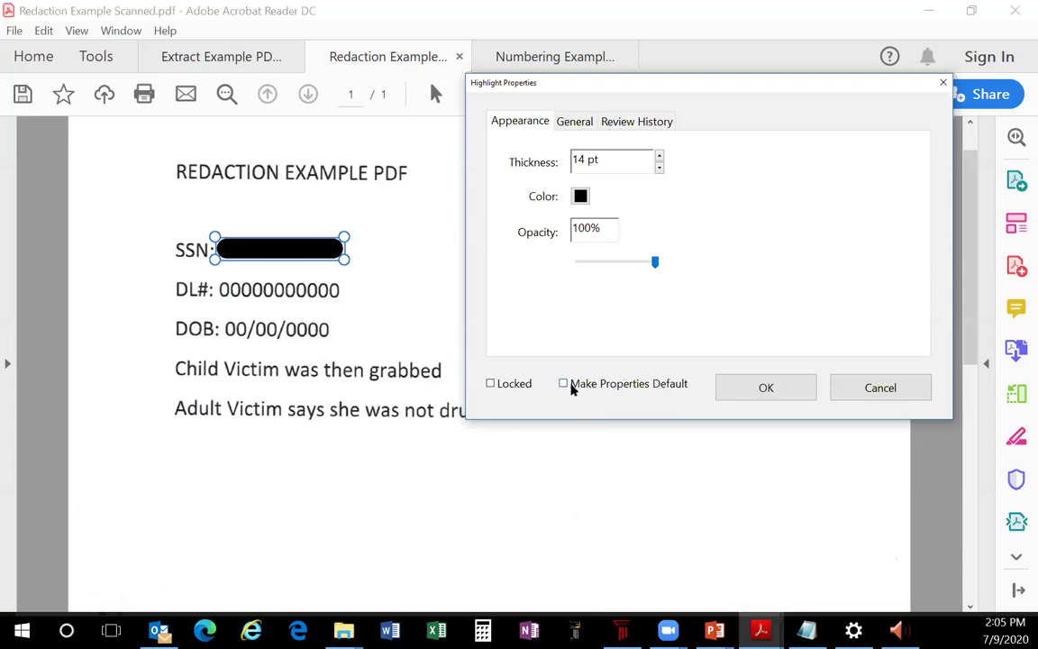
pyautogui.click(768, 389)
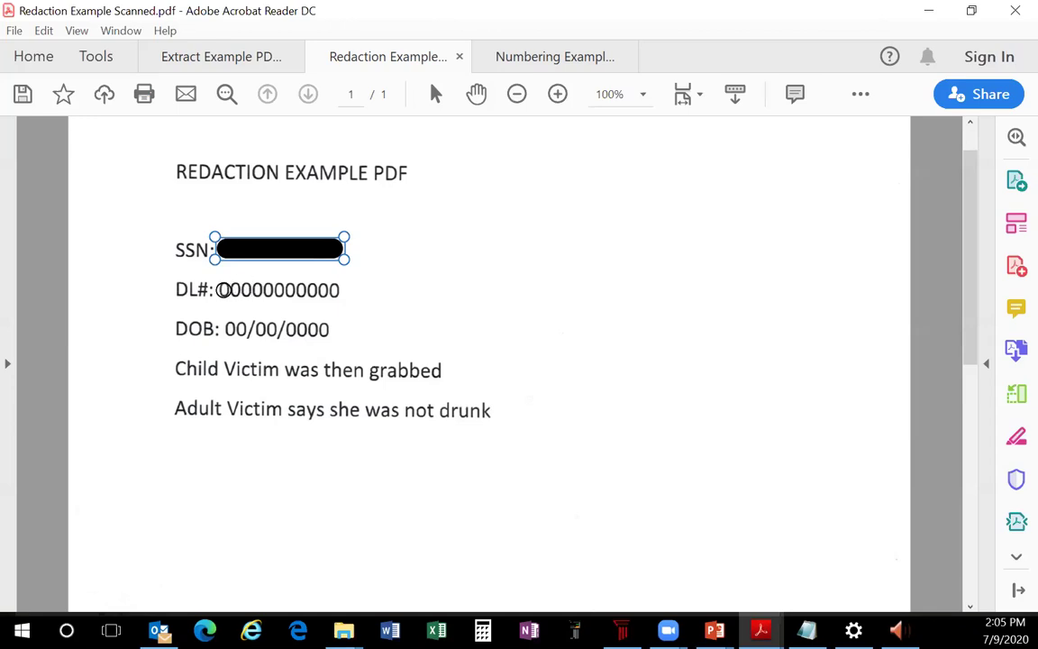
# Step: Black out the DL# and DOB values and the letters after the initials in "Child Victim" and "Adult Victim"
pyautogui.moveTo(229, 289); pyautogui.dragTo(358, 291)
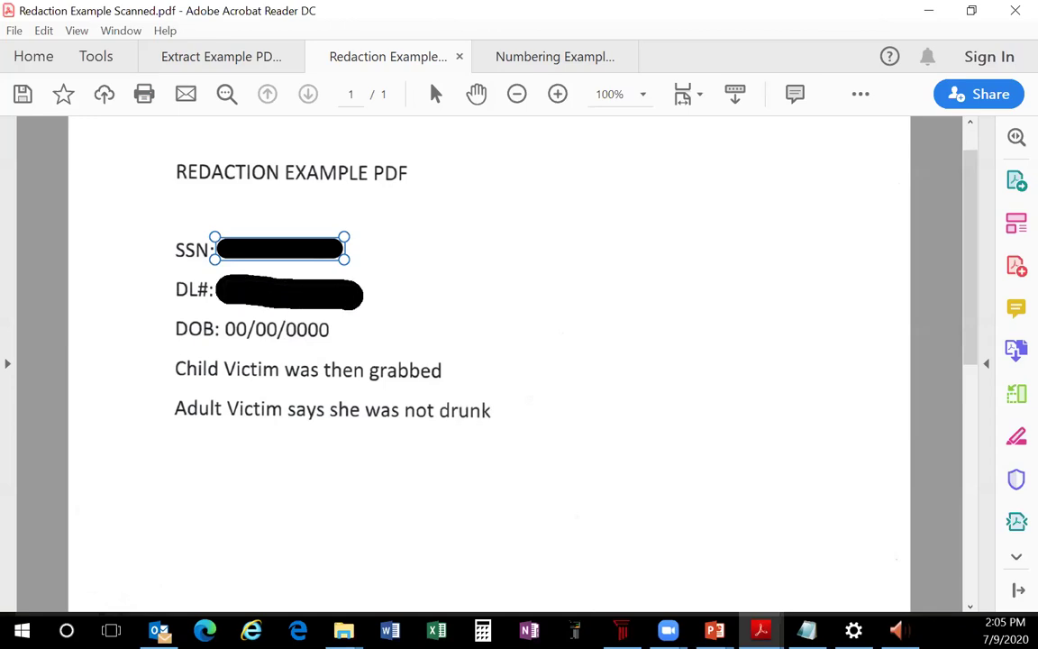
pyautogui.moveTo(226, 330); pyautogui.dragTo(339, 330)
pyautogui.moveTo(185, 369)
pyautogui.mouseDown()
pyautogui.moveTo(279, 370)
pyautogui.moveTo(261, 371)
pyautogui.mouseUp()
pyautogui.click(198, 410)
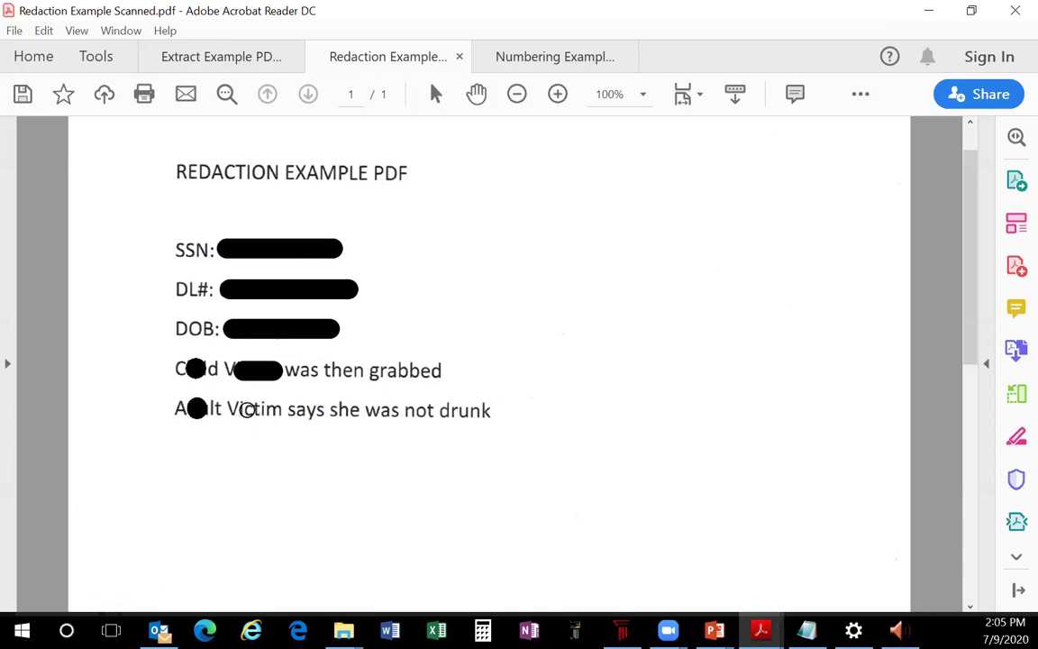
pyautogui.moveTo(248, 410); pyautogui.dragTo(279, 410)
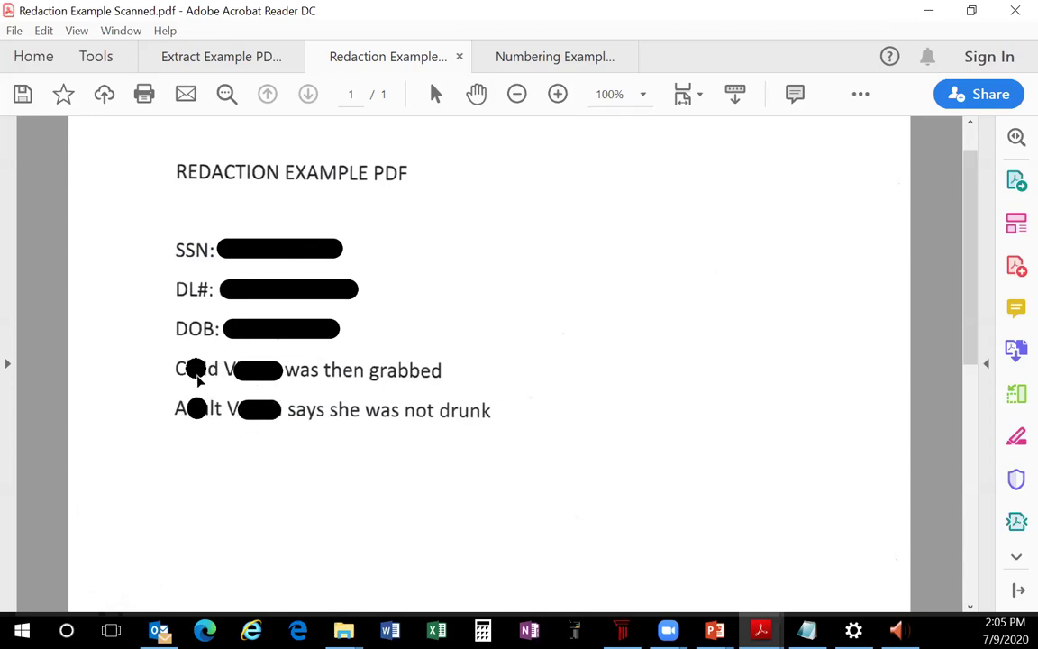
# Step: Replace the round mark on the word "Child" with a wider one covering the letters after its initial
pyautogui.click(558, 93)
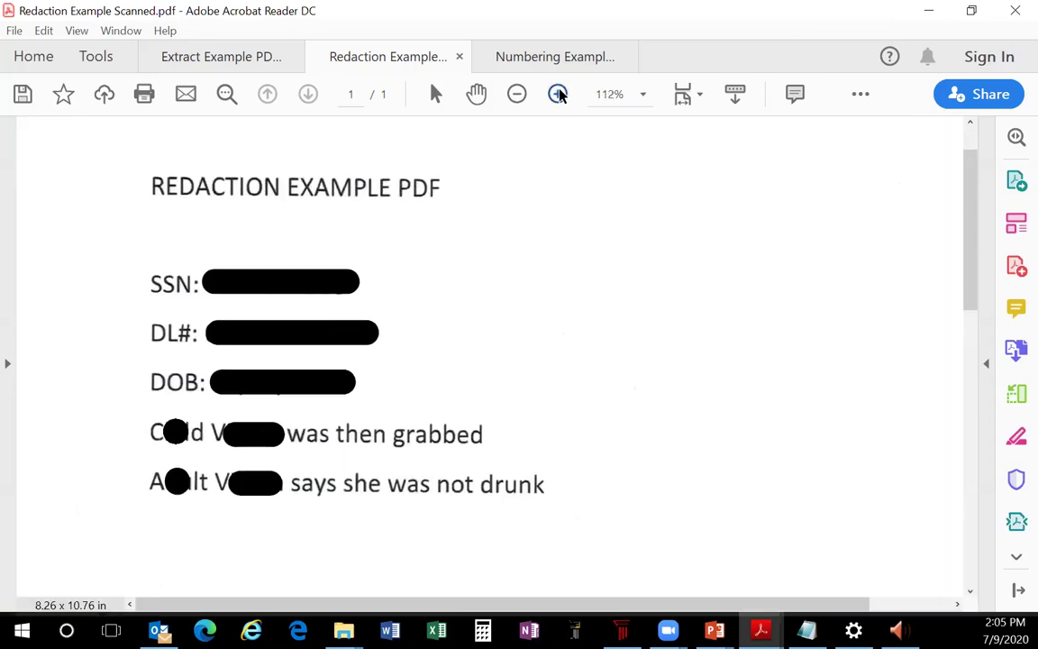
pyautogui.click(557, 93)
pyautogui.click(558, 94)
pyautogui.scroll(-5, 510, 260)
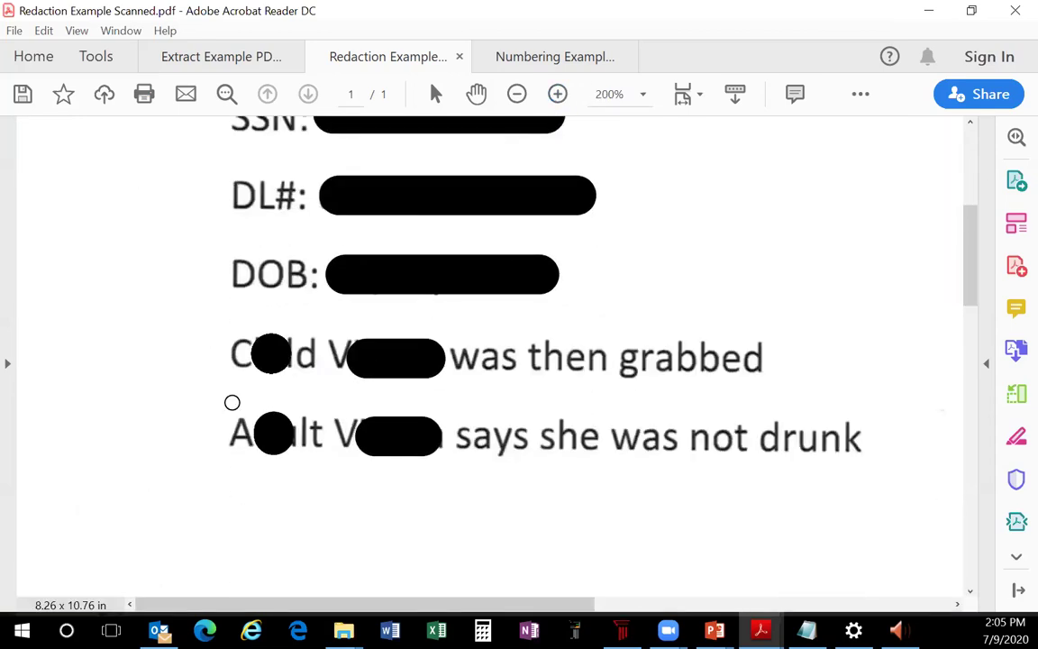
pyautogui.click(272, 358)
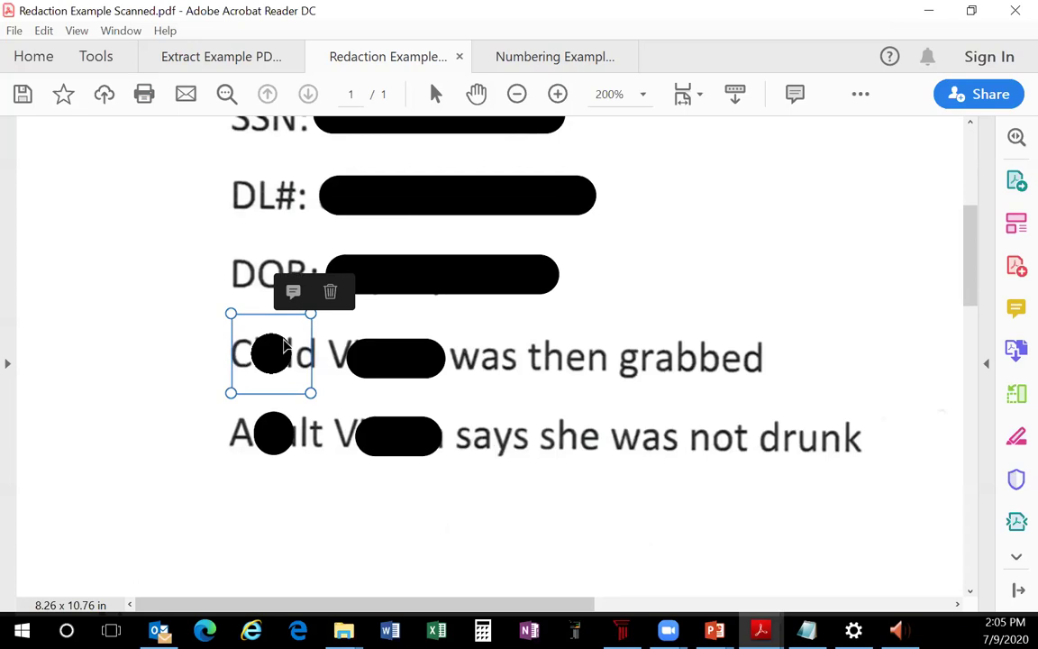
pyautogui.click(330, 290)
pyautogui.moveTo(267, 353); pyautogui.dragTo(285, 357)
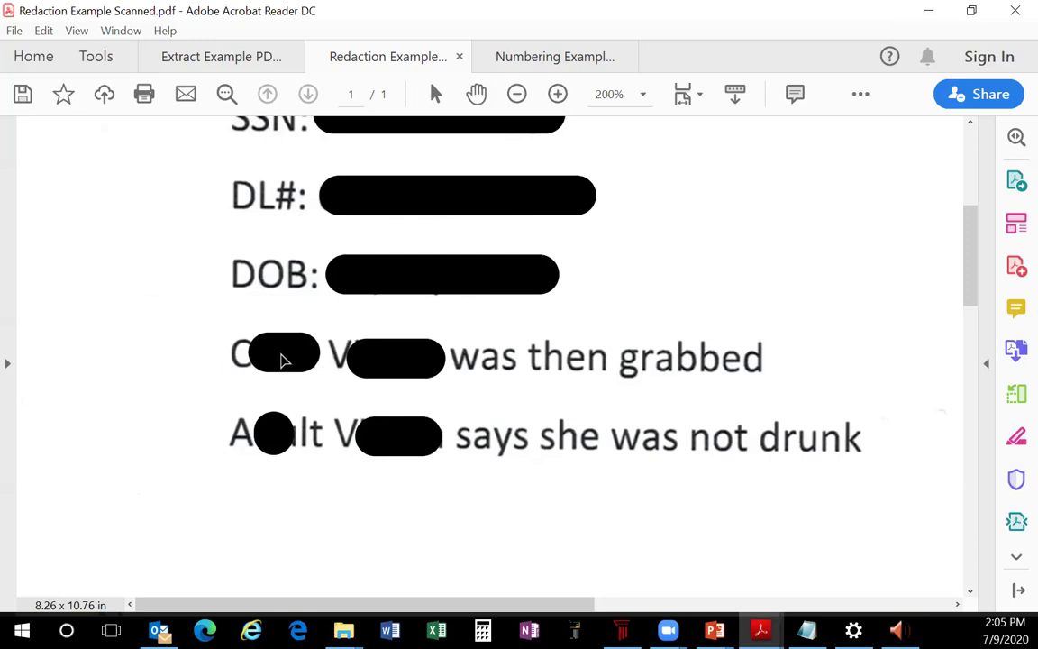
# Step: Reduce the thickness of the mark over the word "Child" to 12 pt
pyautogui.rightClick(285, 358)
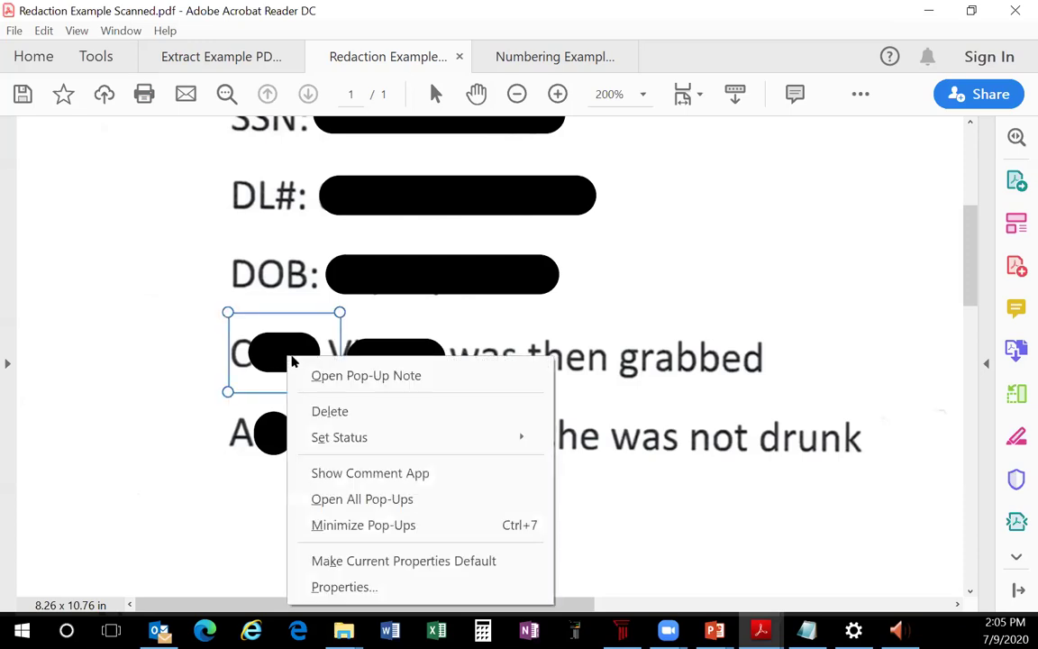
pyautogui.click(342, 587)
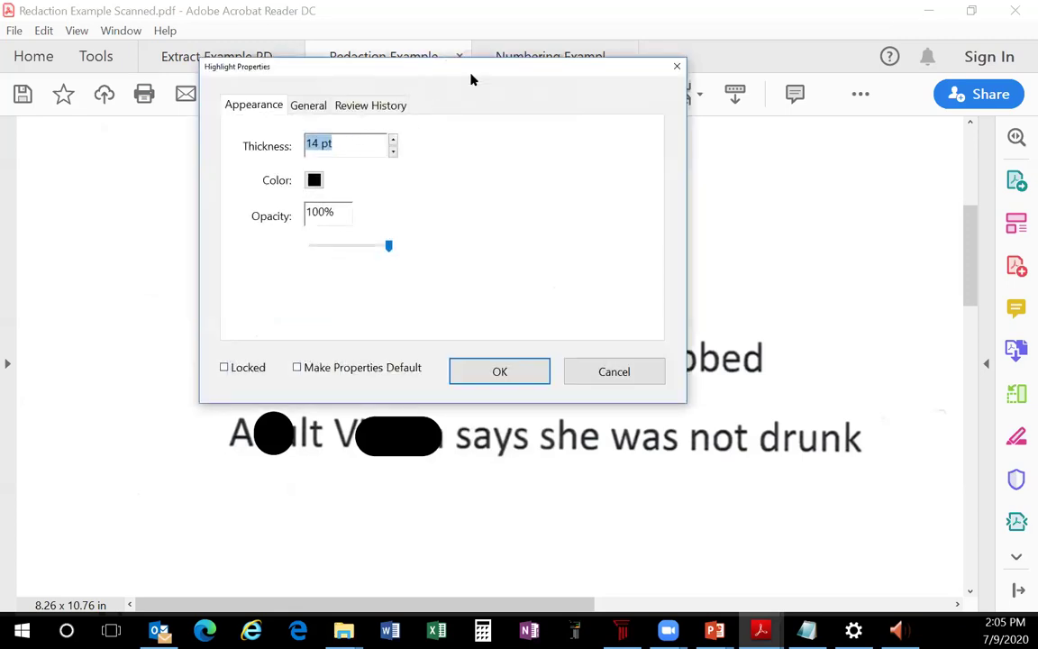
pyautogui.moveTo(480, 75); pyautogui.dragTo(738, 79)
pyautogui.click(651, 158)
pyautogui.click(652, 157)
pyautogui.click(652, 158)
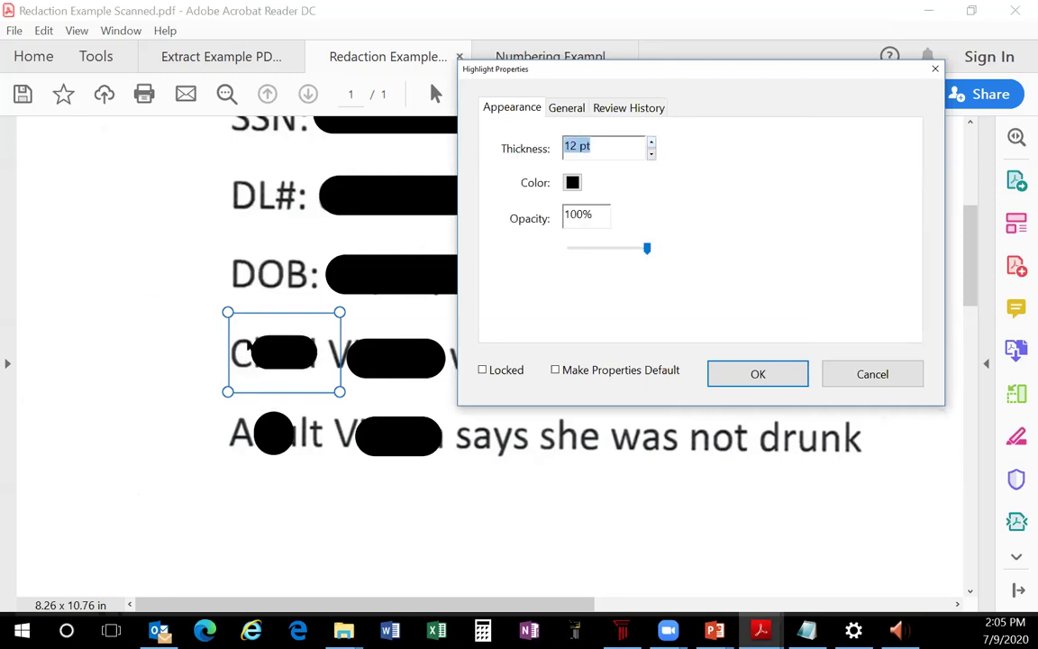
pyautogui.click(747, 375)
# Step: Replace the round mark on the word "Adult" with a wider one covering the letters after its initial
pyautogui.click(273, 435)
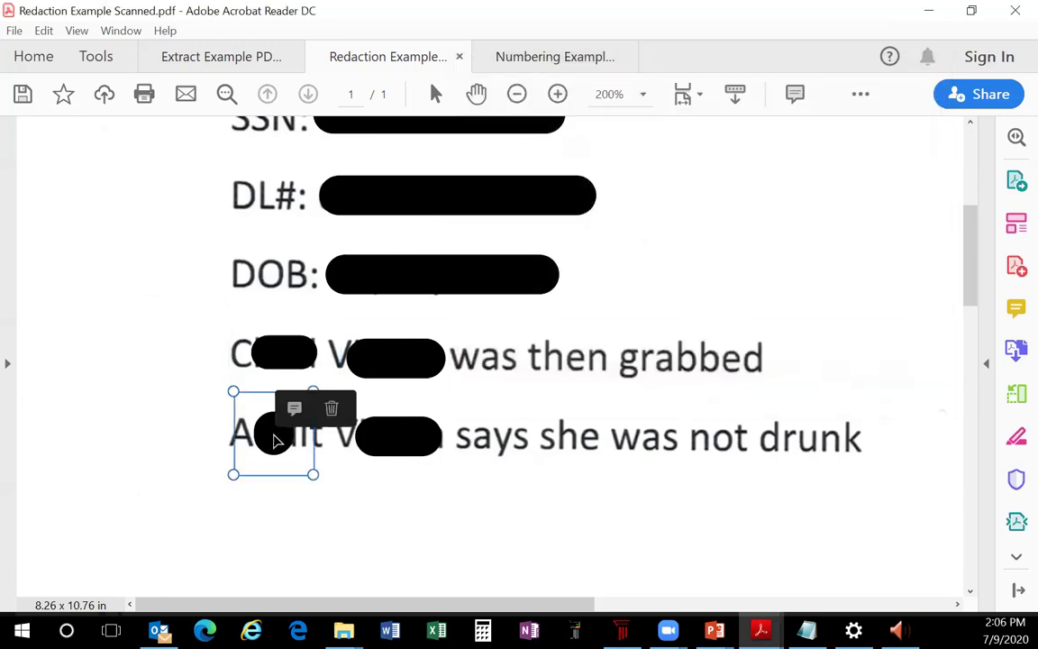
pyautogui.click(331, 409)
pyautogui.moveTo(268, 435)
pyautogui.mouseDown()
pyautogui.moveTo(304, 435)
pyautogui.moveTo(285, 442)
pyautogui.mouseUp()
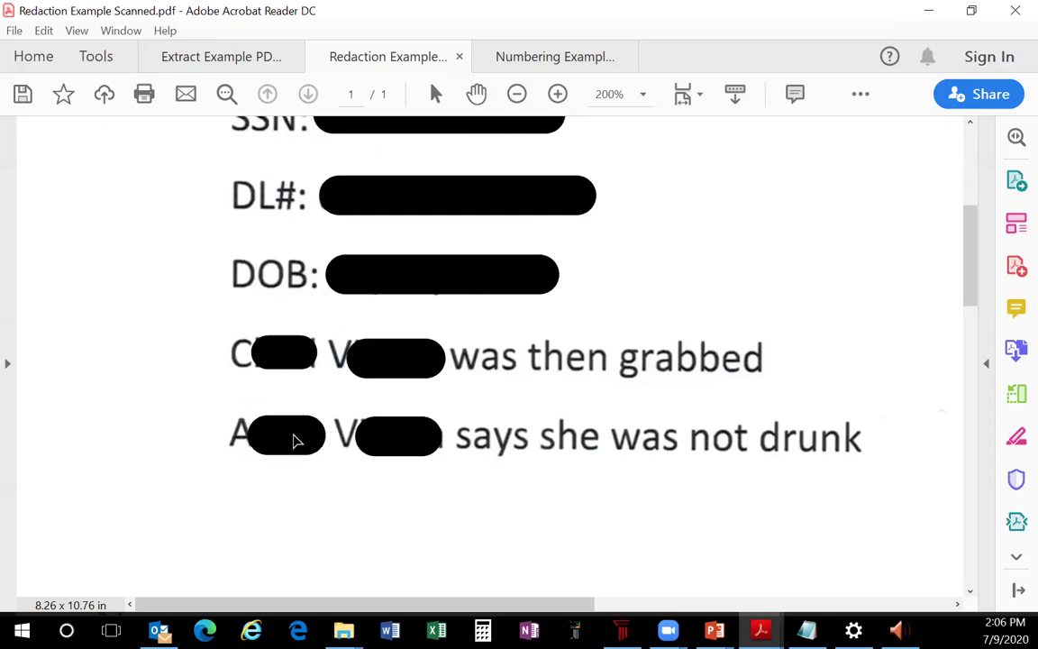
# Step: Reduce the thickness of the mark over the word "Adult" to 12 pt
pyautogui.click(292, 439)
pyautogui.rightClick(297, 432)
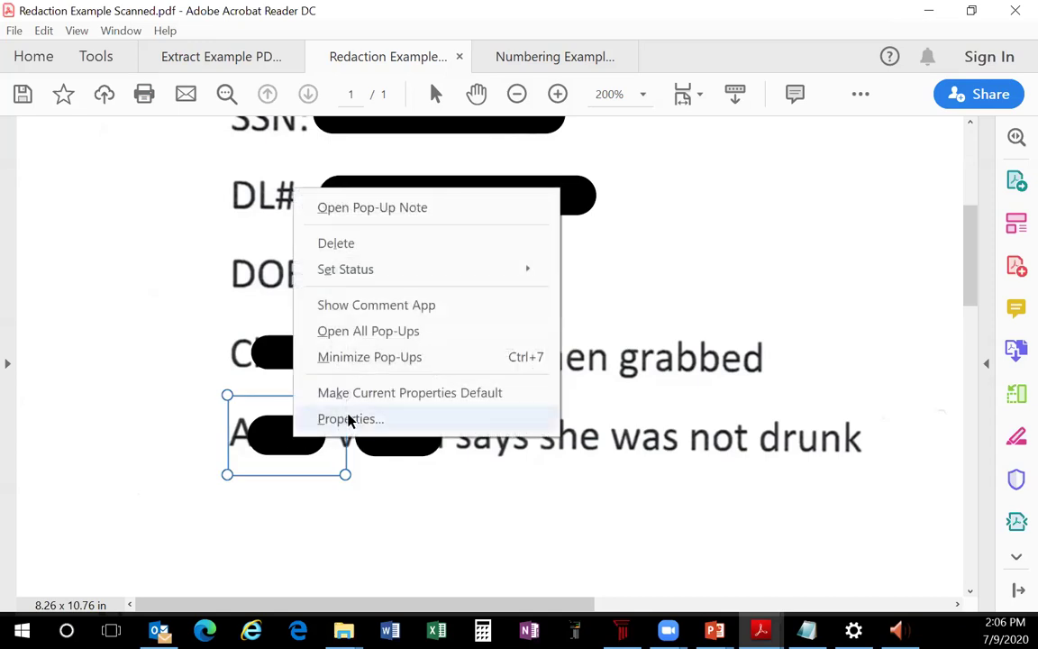
pyautogui.press('Escape')
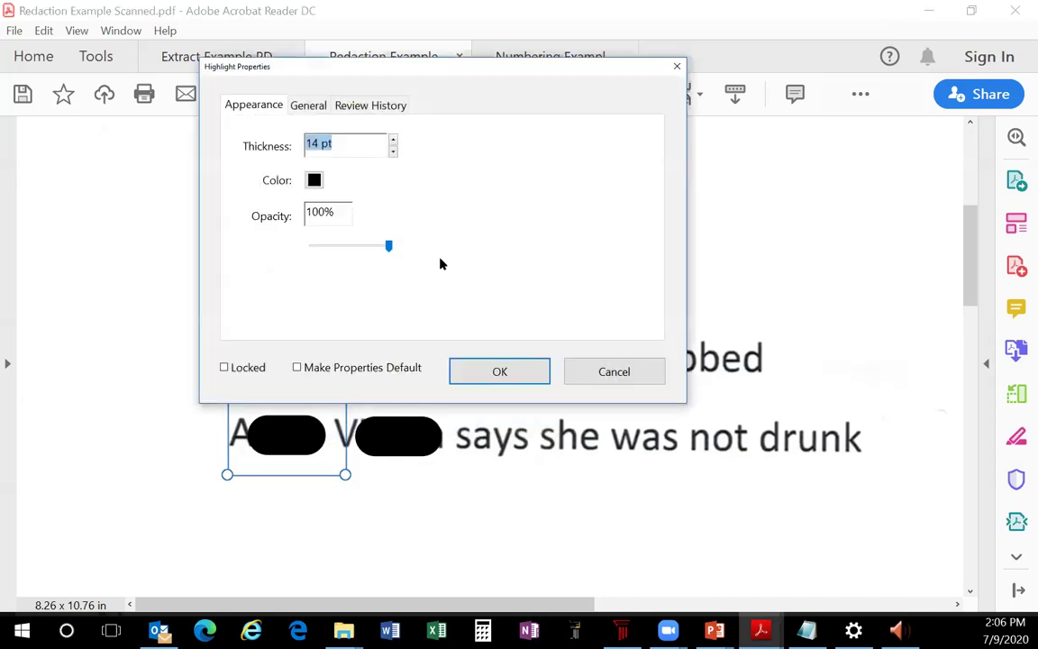
pyautogui.click(393, 153)
pyautogui.click(393, 153)
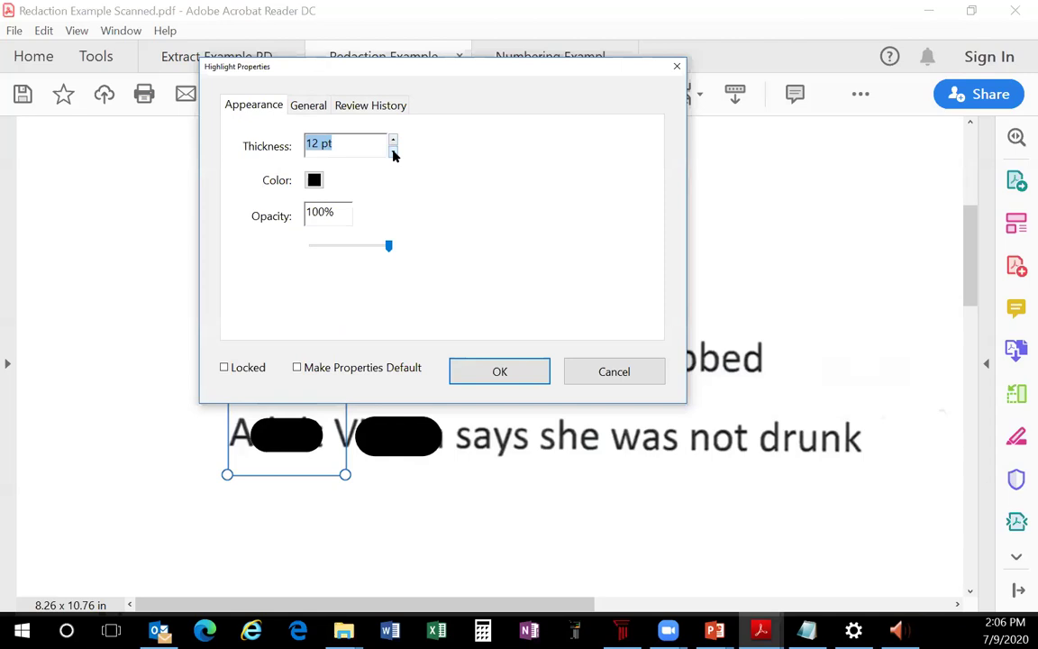
pyautogui.click(491, 371)
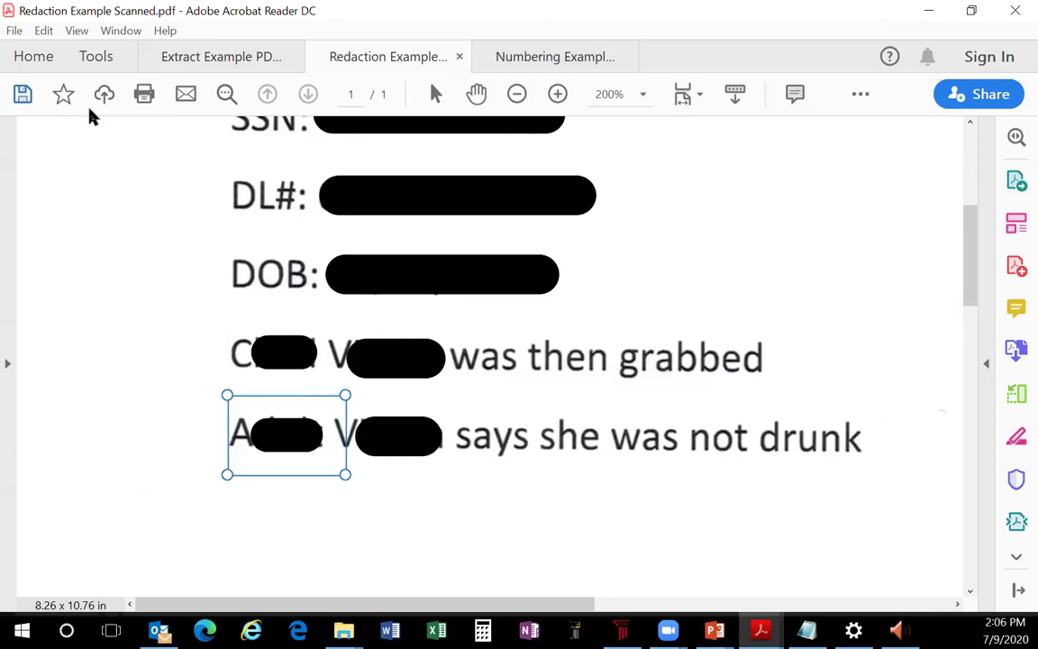
# Step: Set up printing of the redacted document with Microsoft Print to PDF, including Document and Markups
pyautogui.click(145, 97)
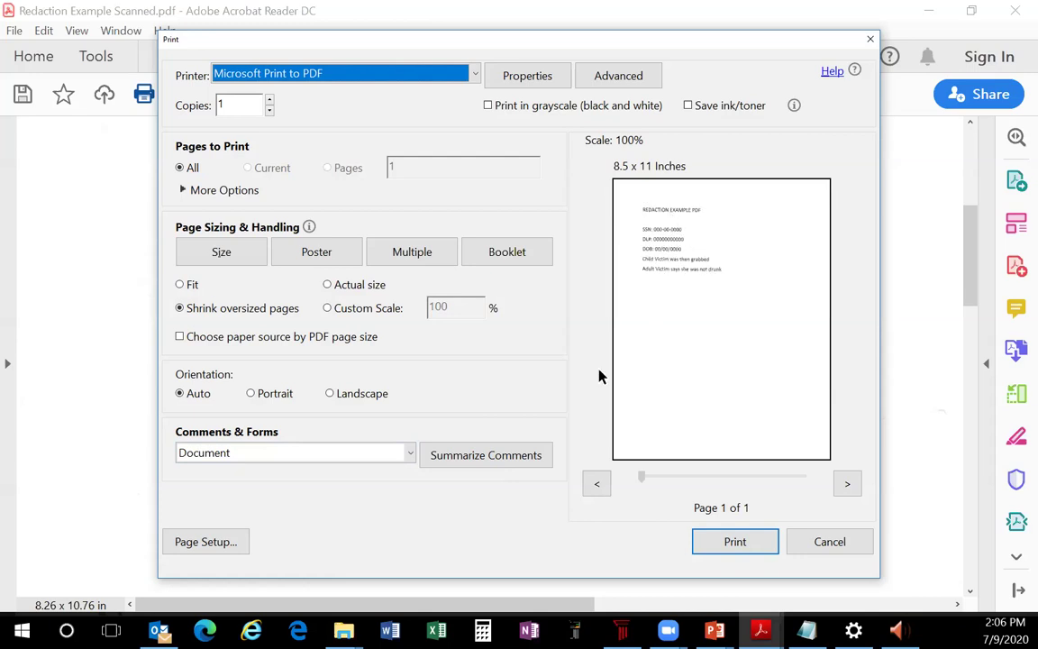
pyautogui.click(410, 452)
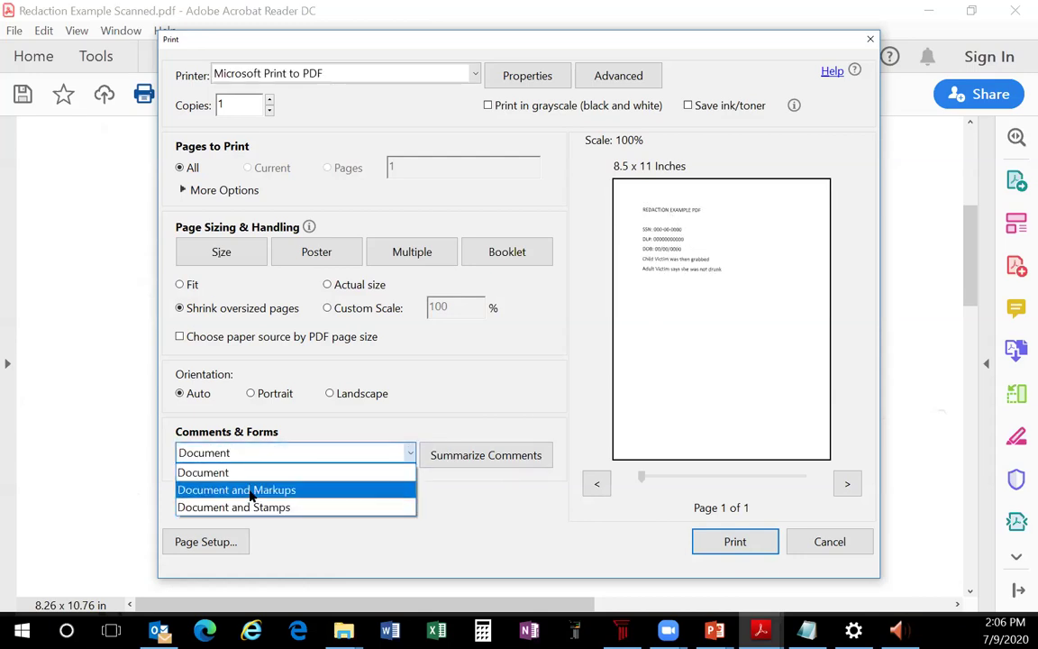
pyautogui.click(252, 492)
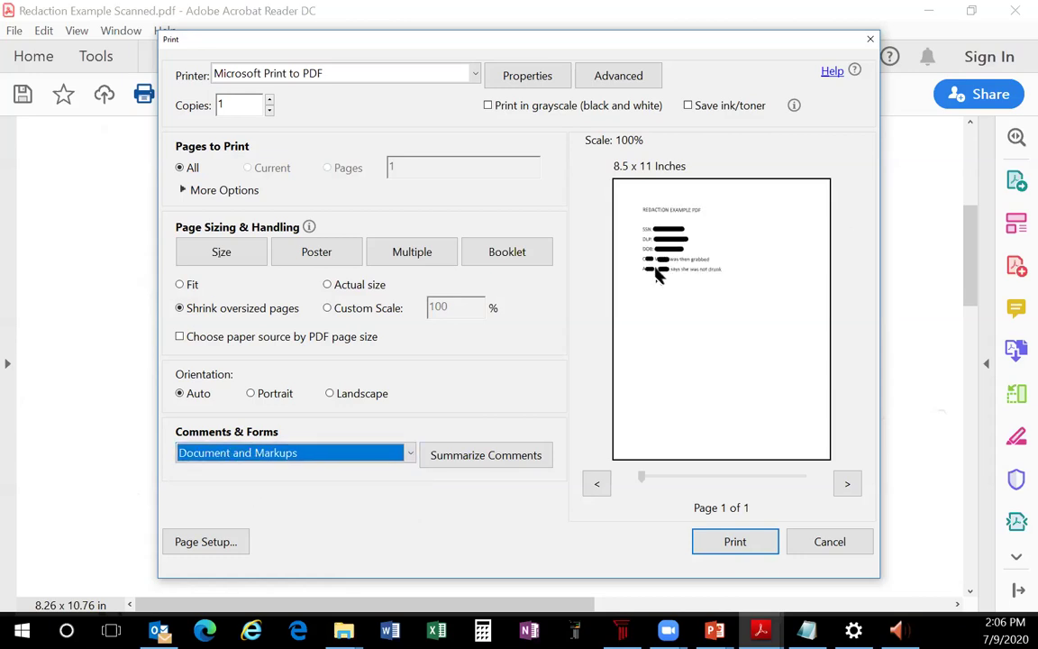
# Step: Print the redacted document to Redact print with markups.pdf in Generic Folder, replacing the existing file
pyautogui.click(733, 543)
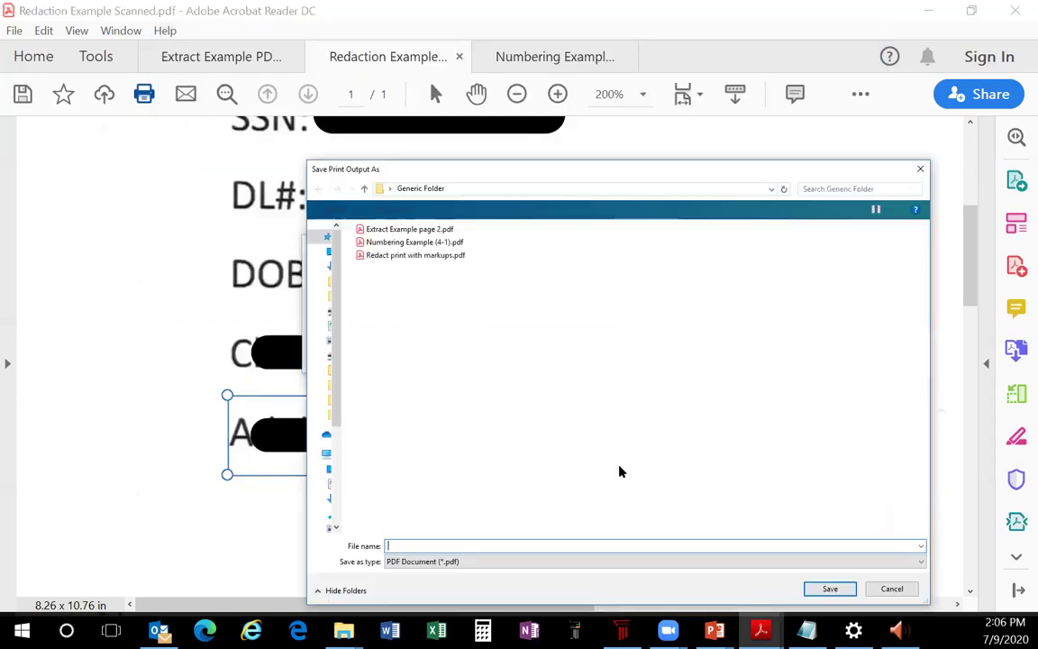
pyautogui.click(410, 256)
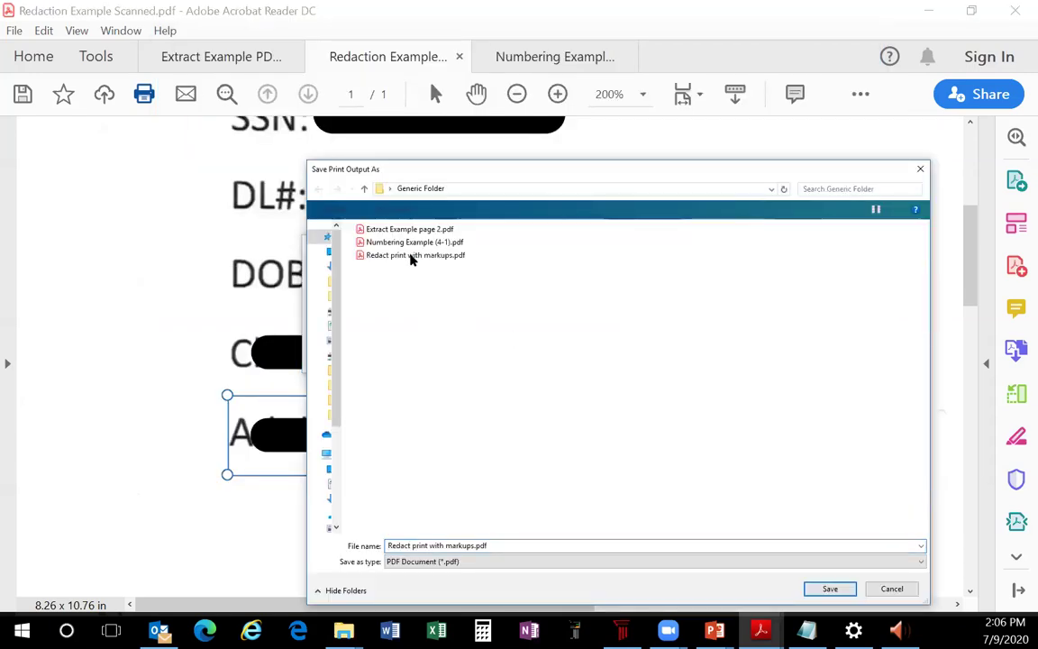
pyautogui.click(410, 255)
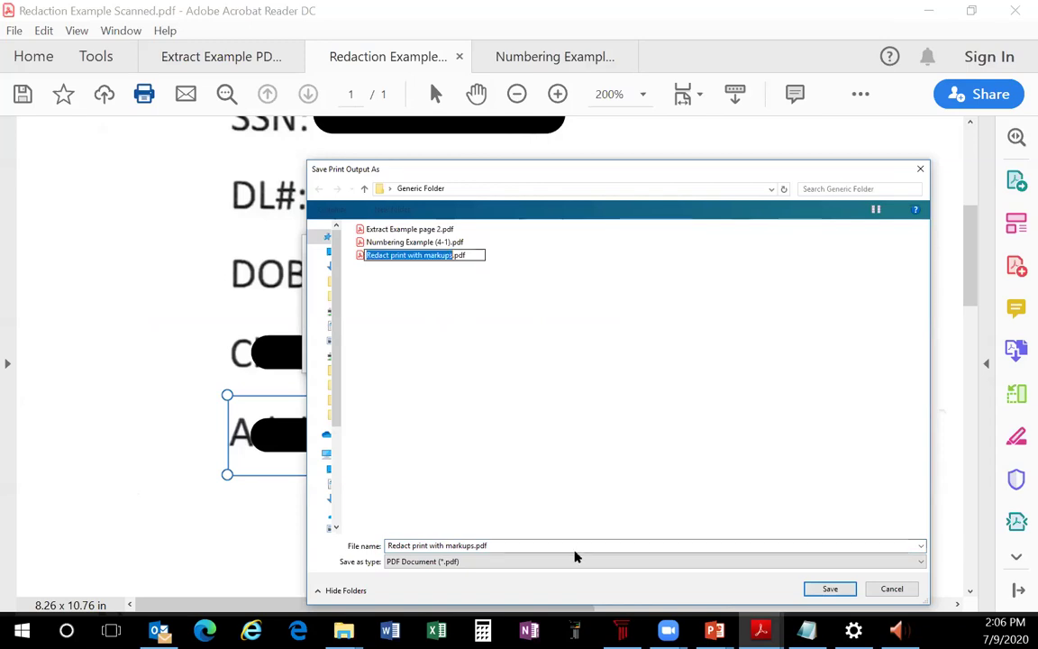
pyautogui.click(502, 414)
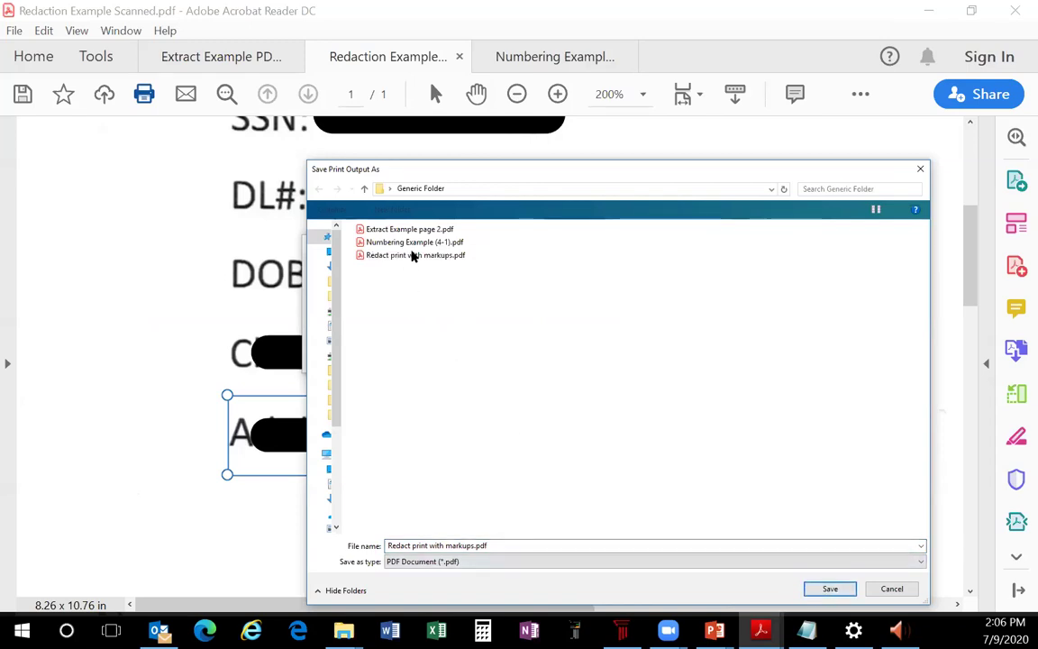
pyautogui.click(830, 588)
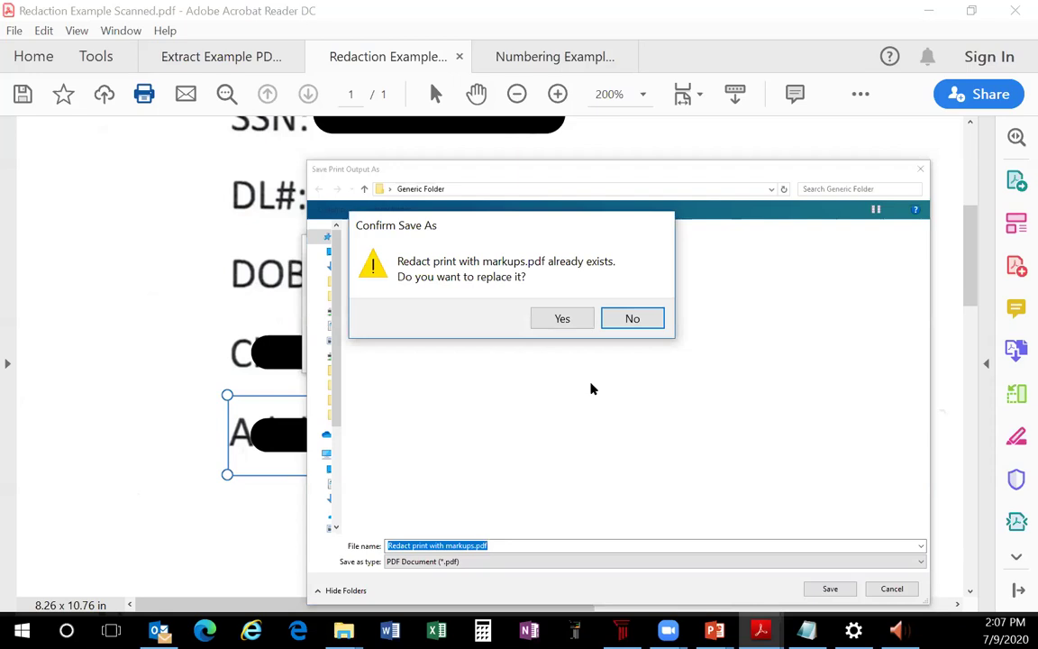
pyautogui.click(555, 319)
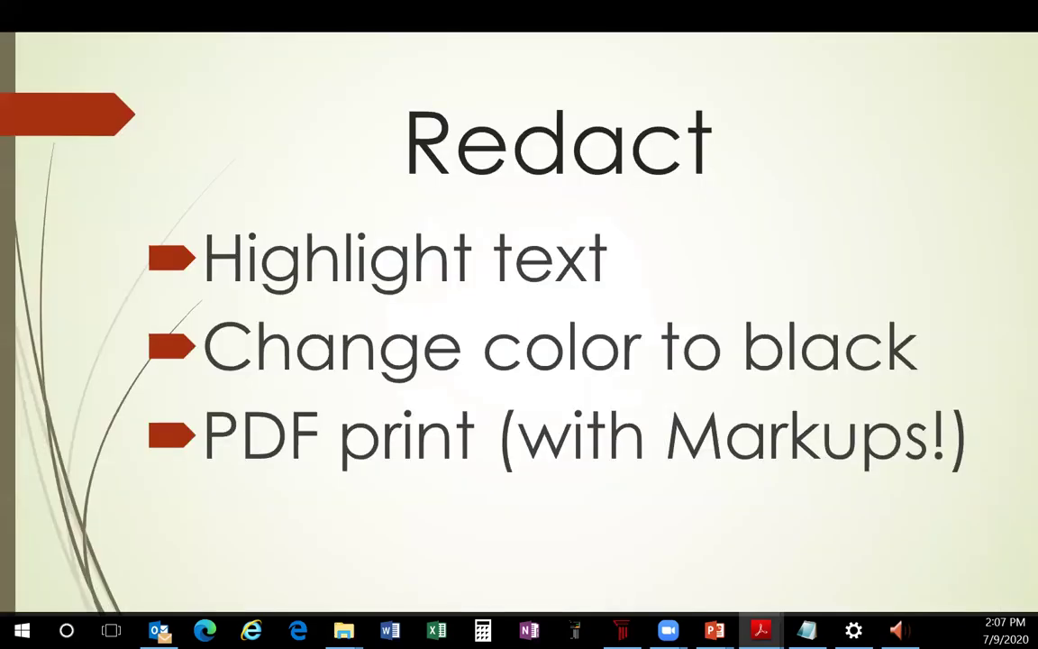
# Step: Advance the presentation to the Number slide and switch to Numbering Example PDF.pdf in Acrobat Reader
pyautogui.click(629, 398)
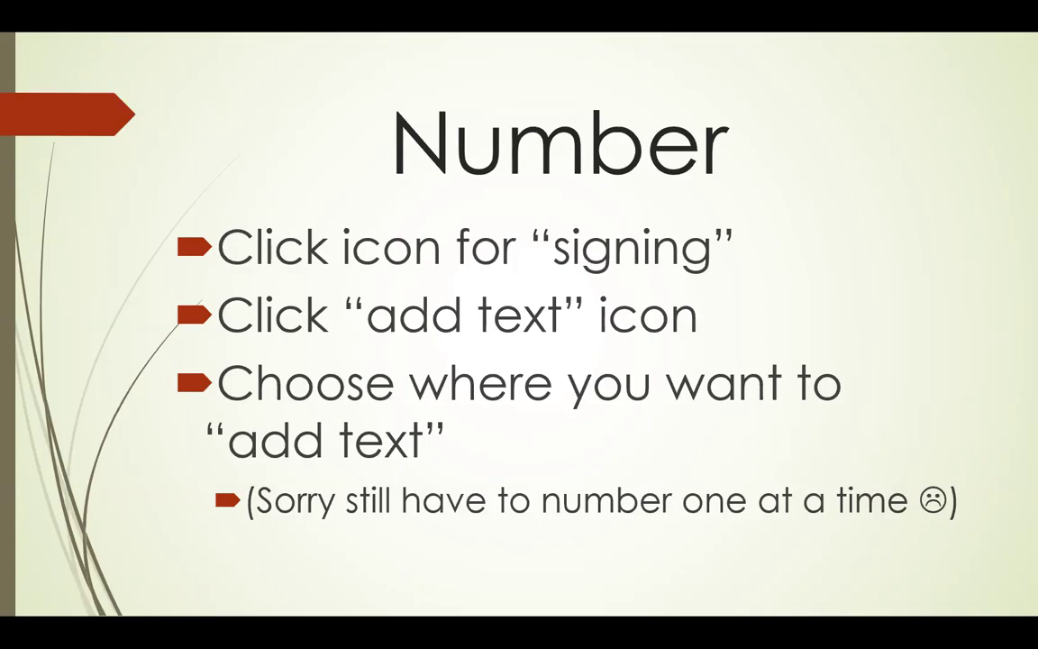
pyautogui.hotkey('alt', 'Tab')
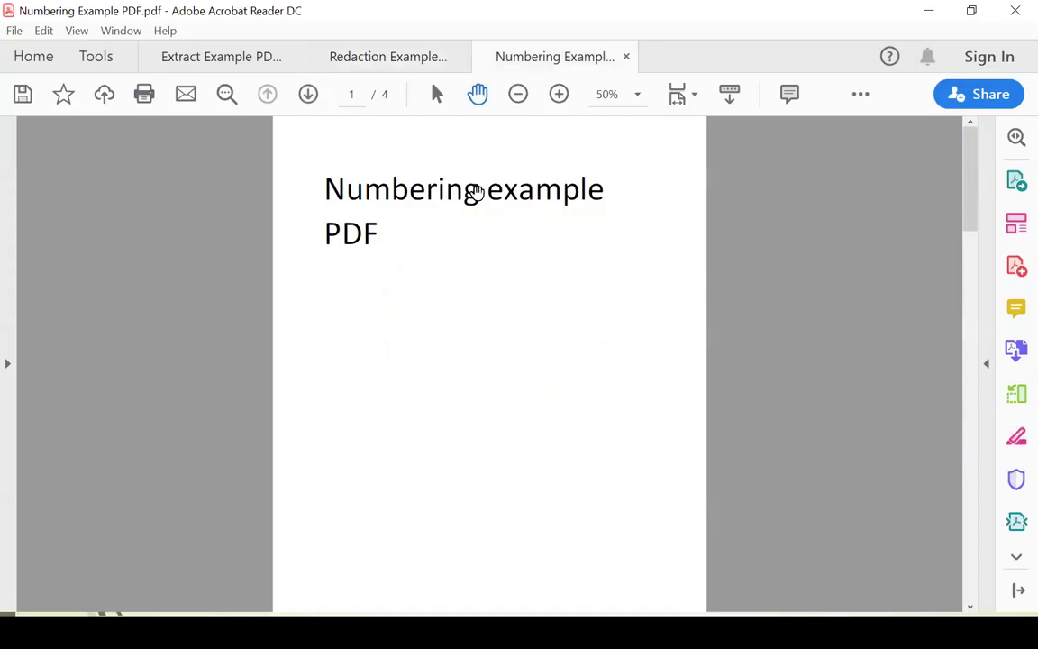
# Step: Enter the page number 1 in the lower-right corner of the last page as Fill & Sign text
pyautogui.click(861, 95)
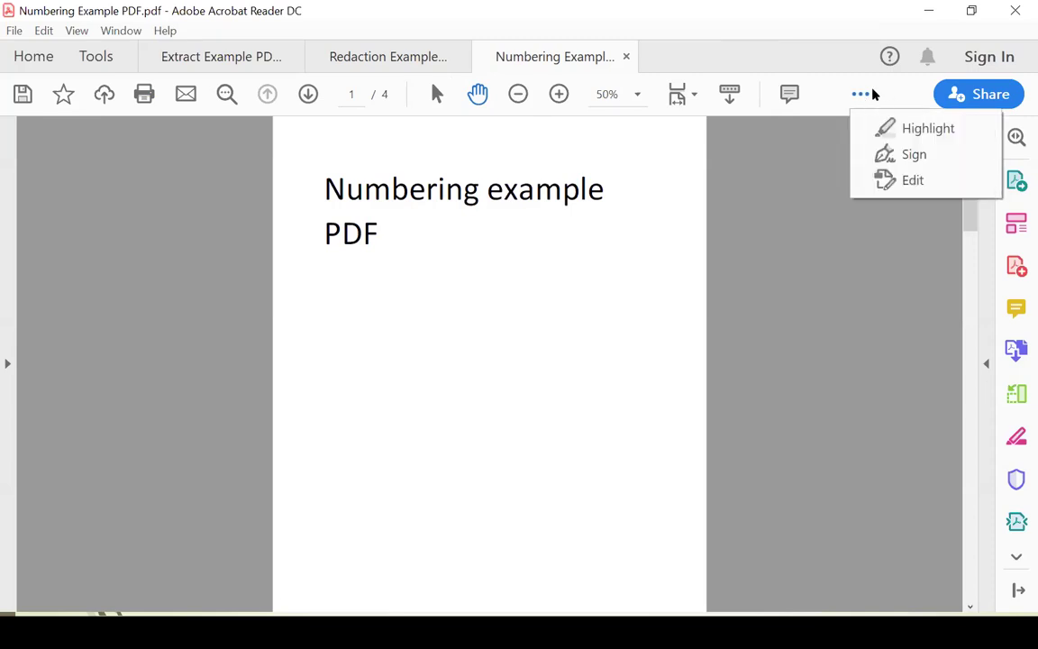
pyautogui.click(912, 155)
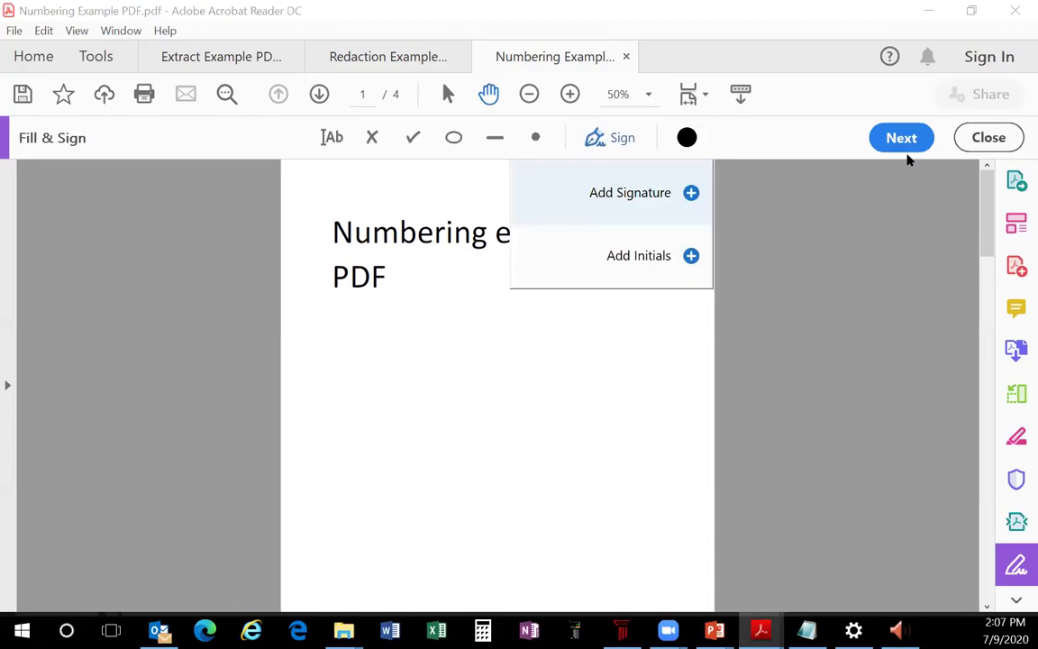
pyautogui.click(329, 140)
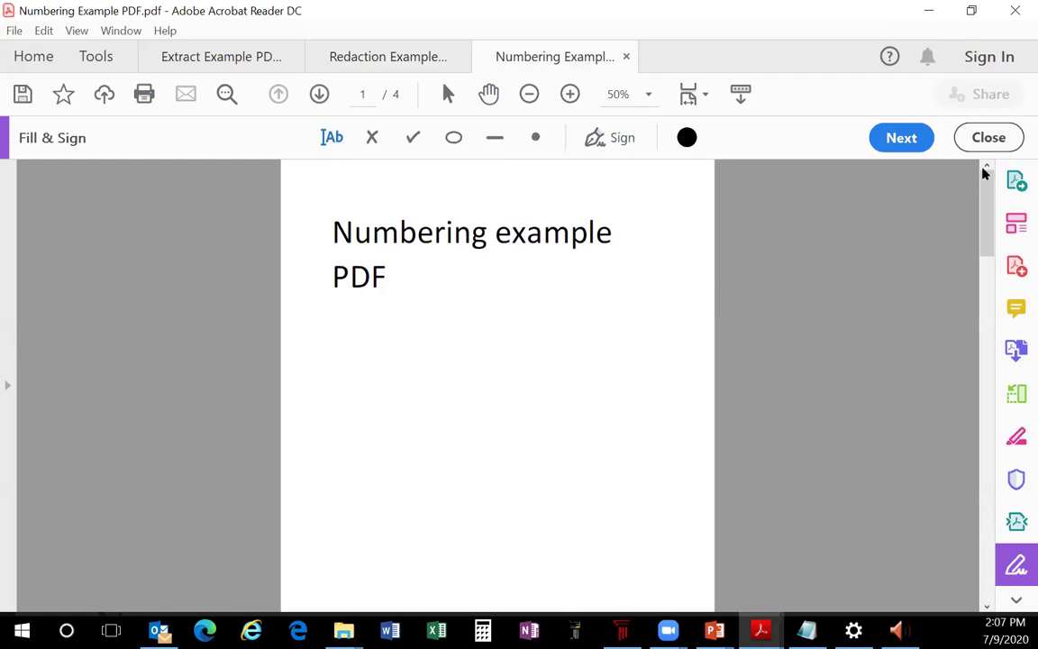
pyautogui.click(986, 540)
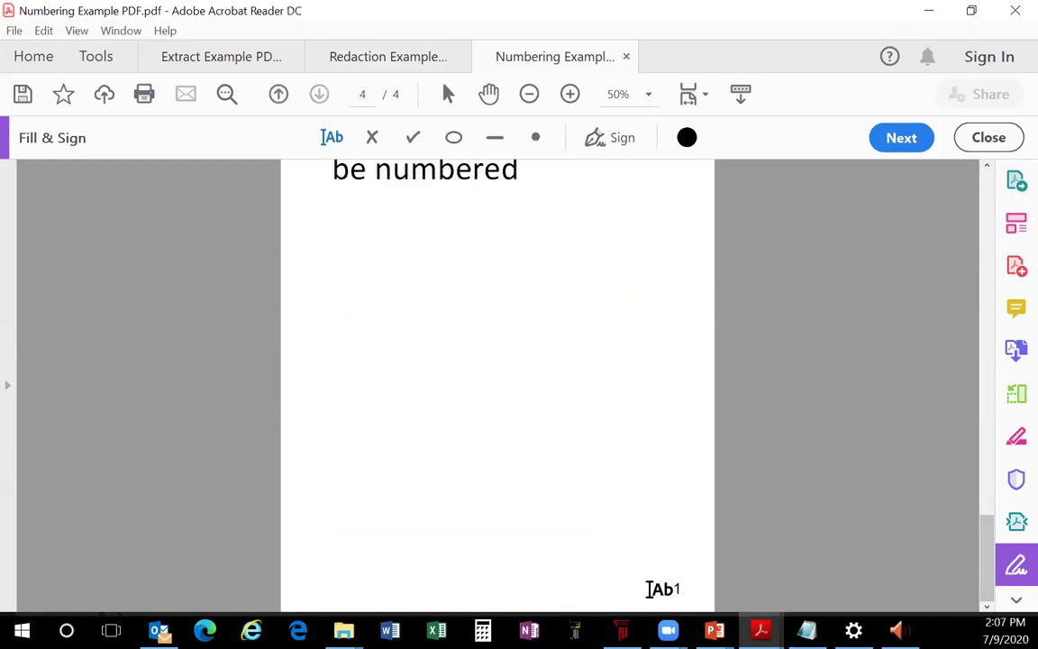
pyautogui.click(675, 587)
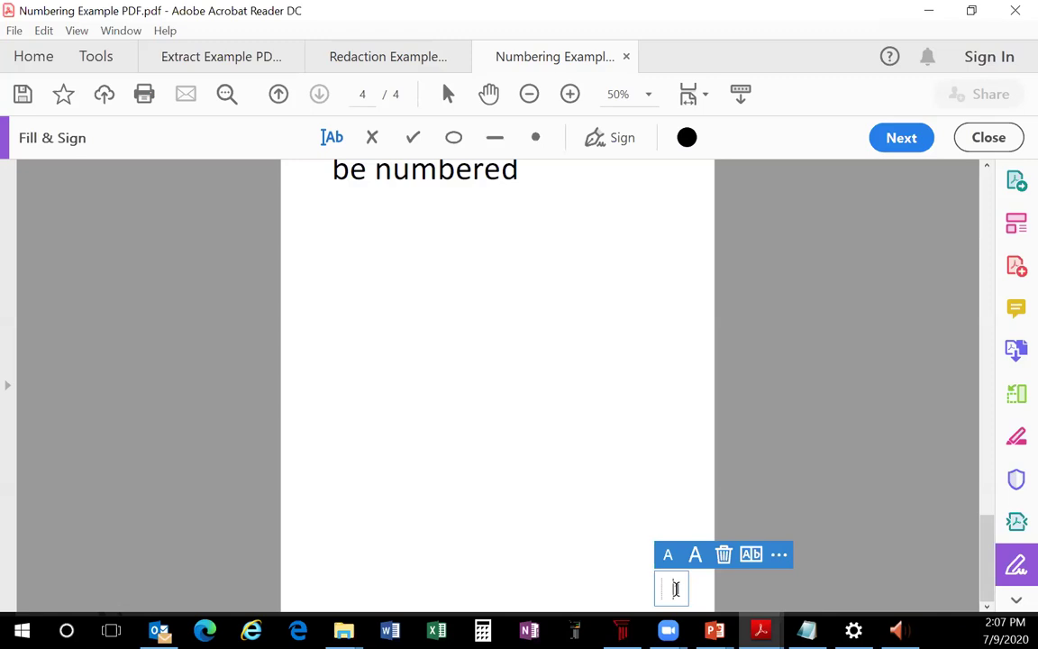
pyautogui.write('1')
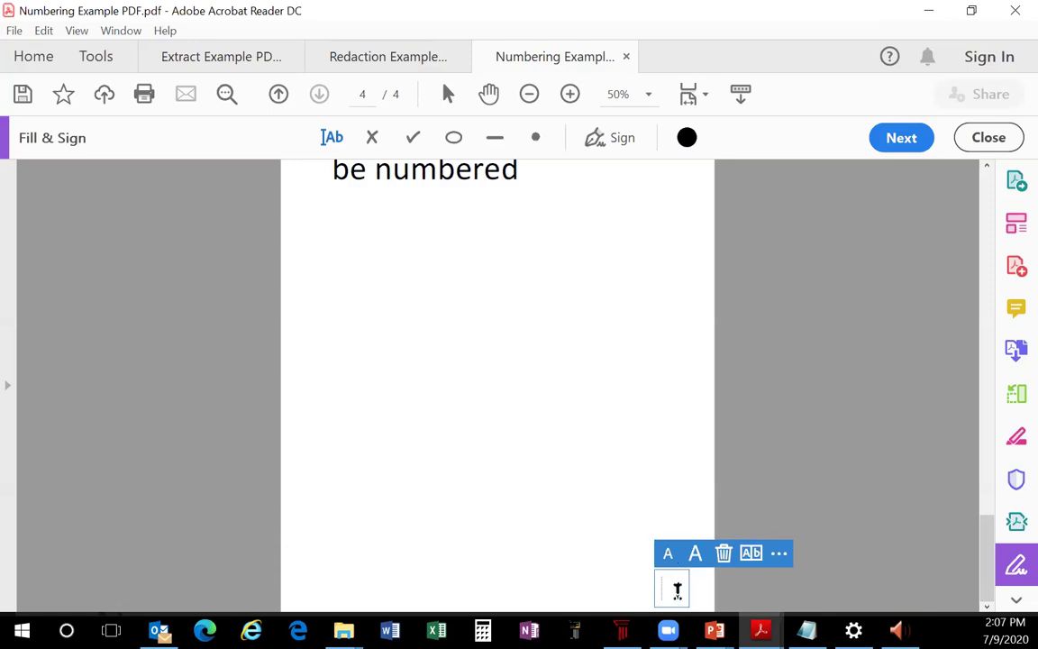
pyautogui.click(661, 511)
# Step: Try 4567 as the page number at the foot of the third page and change it back to 2
pyautogui.scroll(4, 666, 510)
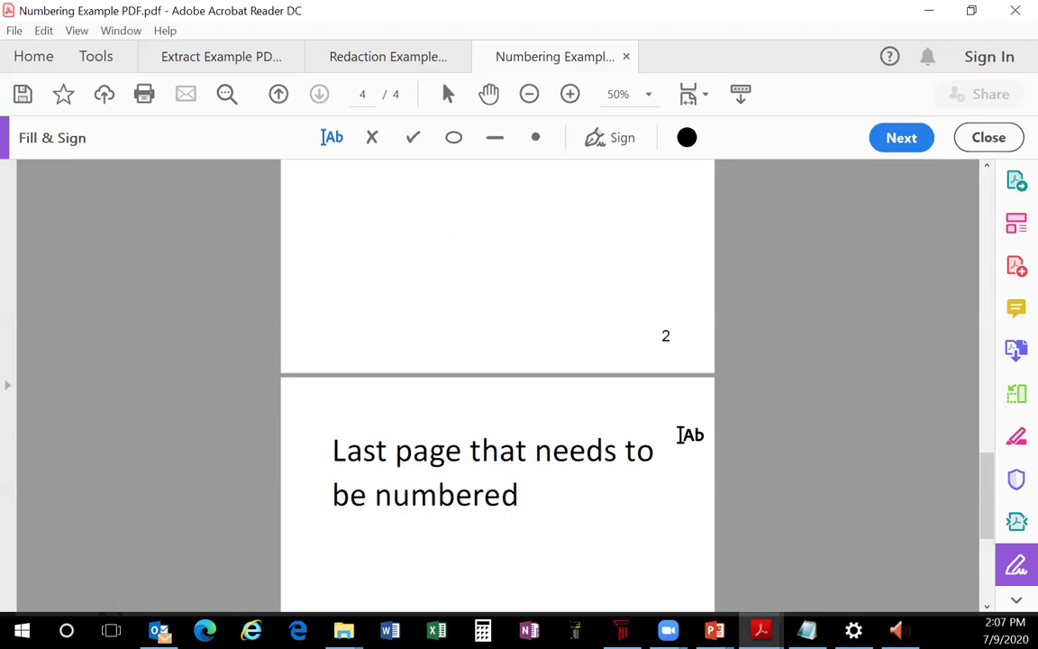
pyautogui.click(665, 333)
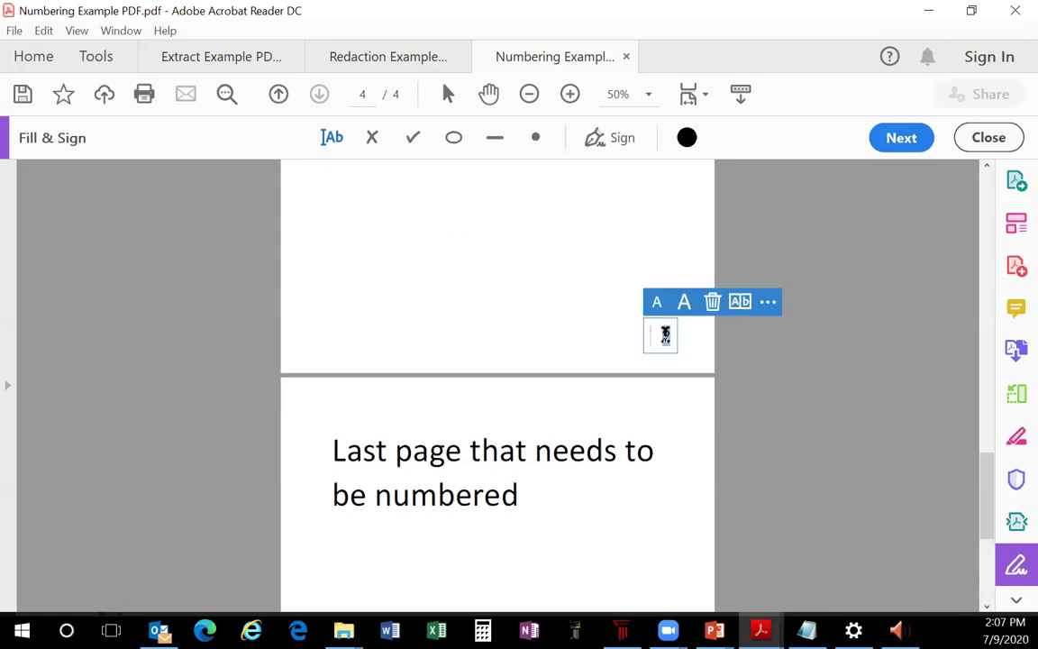
pyautogui.write('4567')
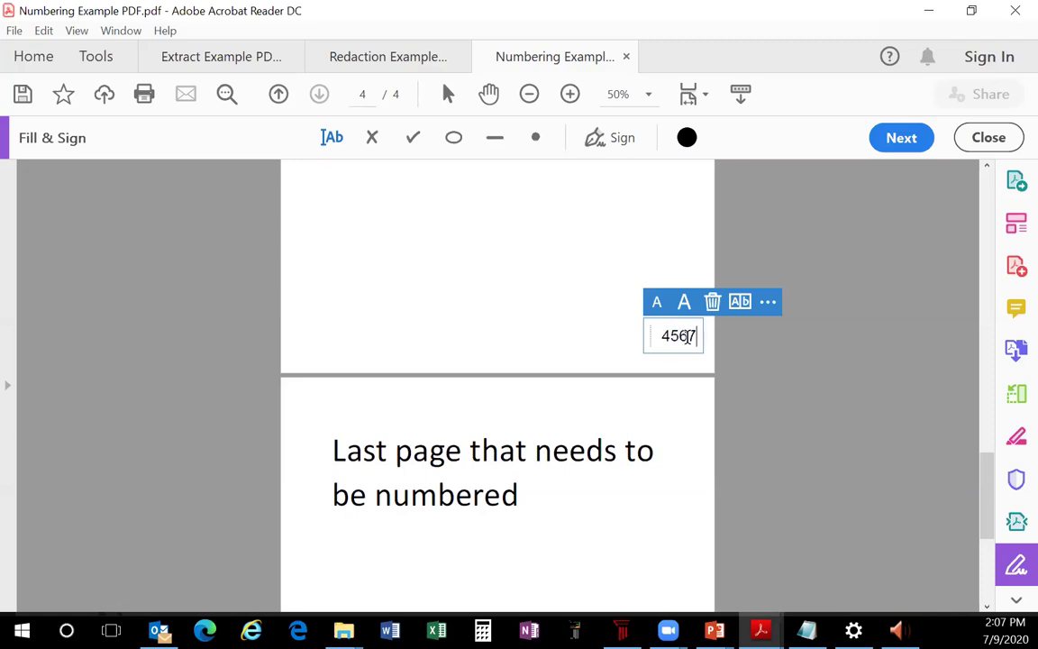
pyautogui.press('BackSpace')
pyautogui.press('BackSpace')
pyautogui.press('BackSpace')
pyautogui.press('BackSpace')
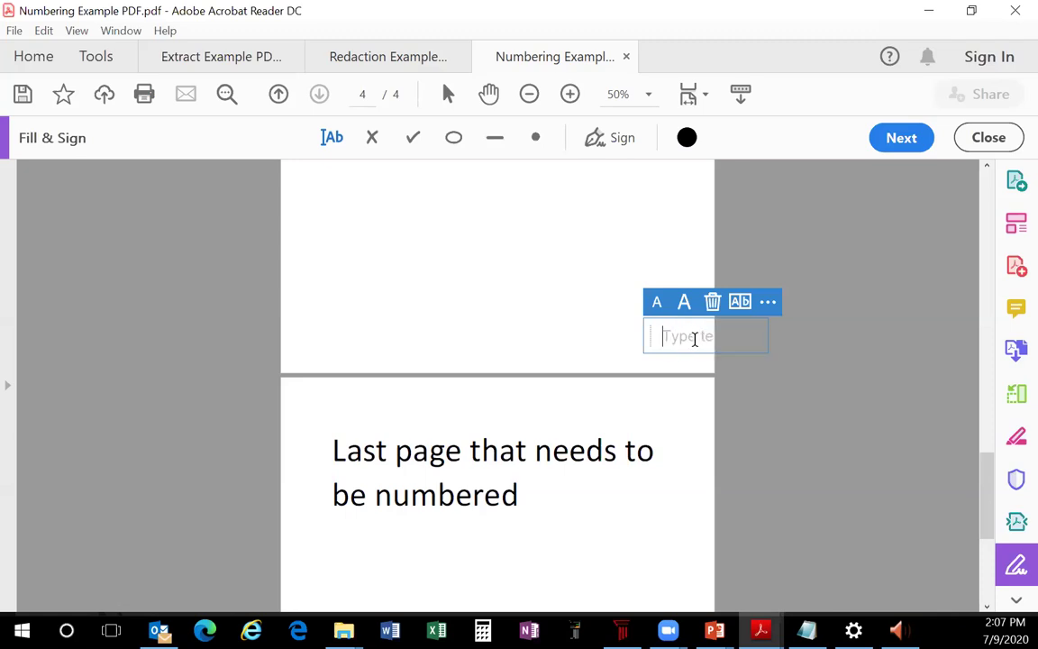
pyautogui.write('2')
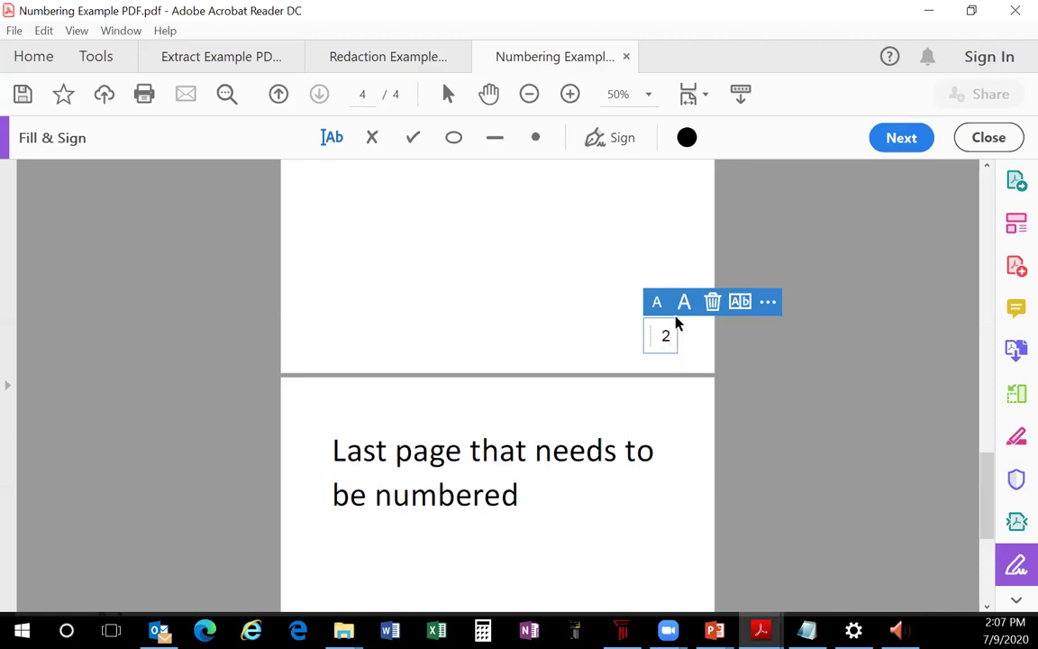
# Step: Review the numbers at the foot of each page, going from the last page up to the first
pyautogui.scroll(-3, 600, 388)
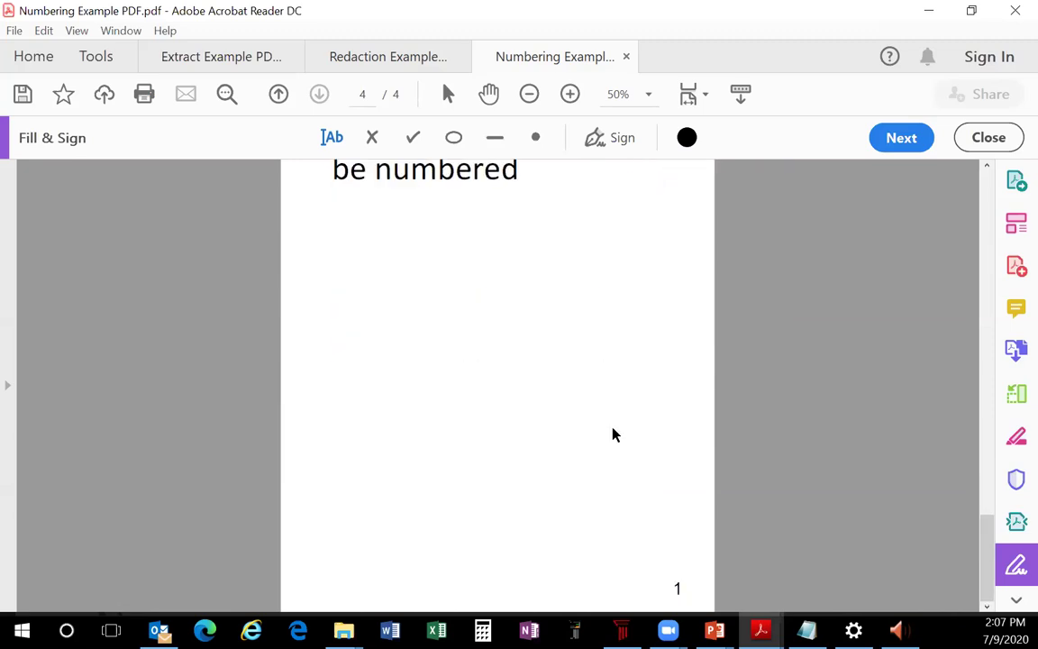
pyautogui.scroll(4, 612, 431)
pyautogui.click(607, 385)
pyautogui.scroll(5, 613, 406)
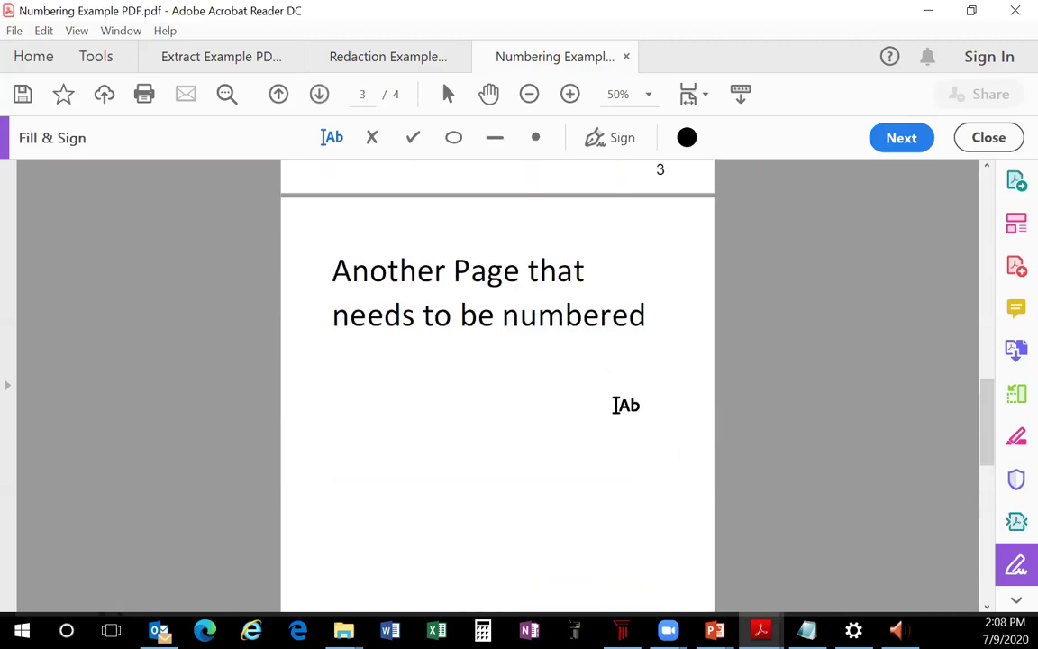
pyautogui.scroll(10, 671, 410)
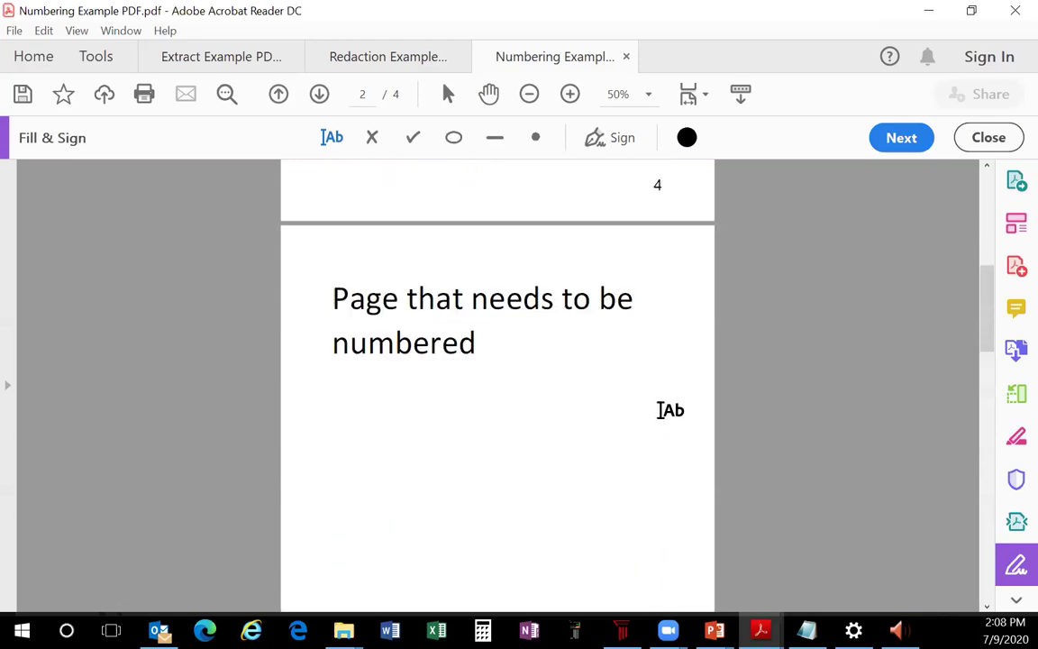
pyautogui.scroll(5, 631, 374)
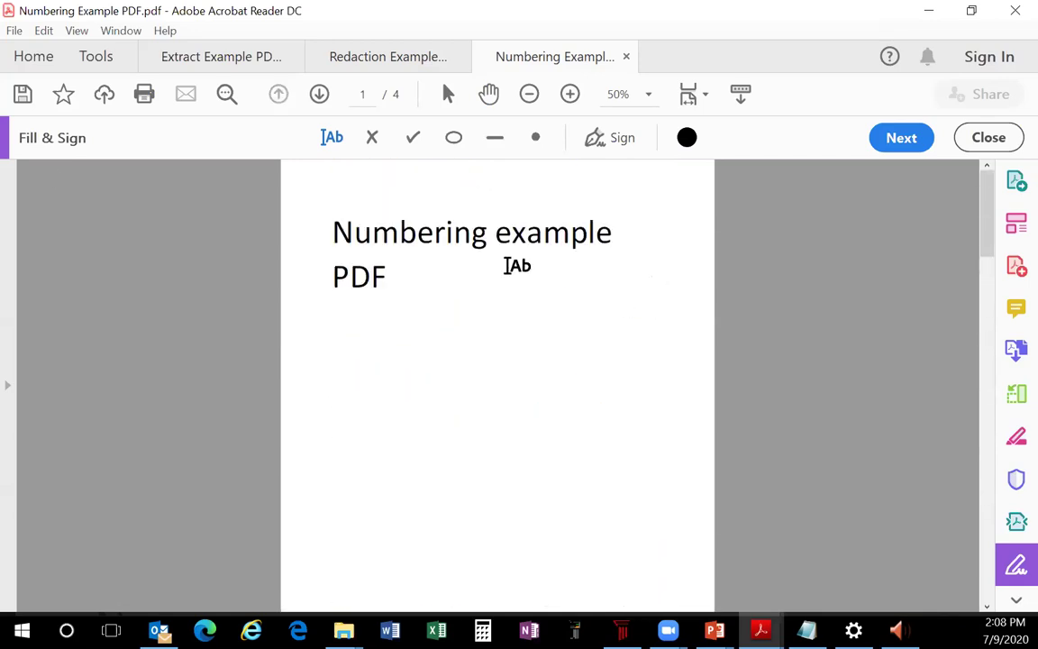
# Step: Print all pages with Microsoft Print to PDF to Numbering Example (4-1).pdf in Generic Folder, replacing the existing file
pyautogui.click(144, 97)
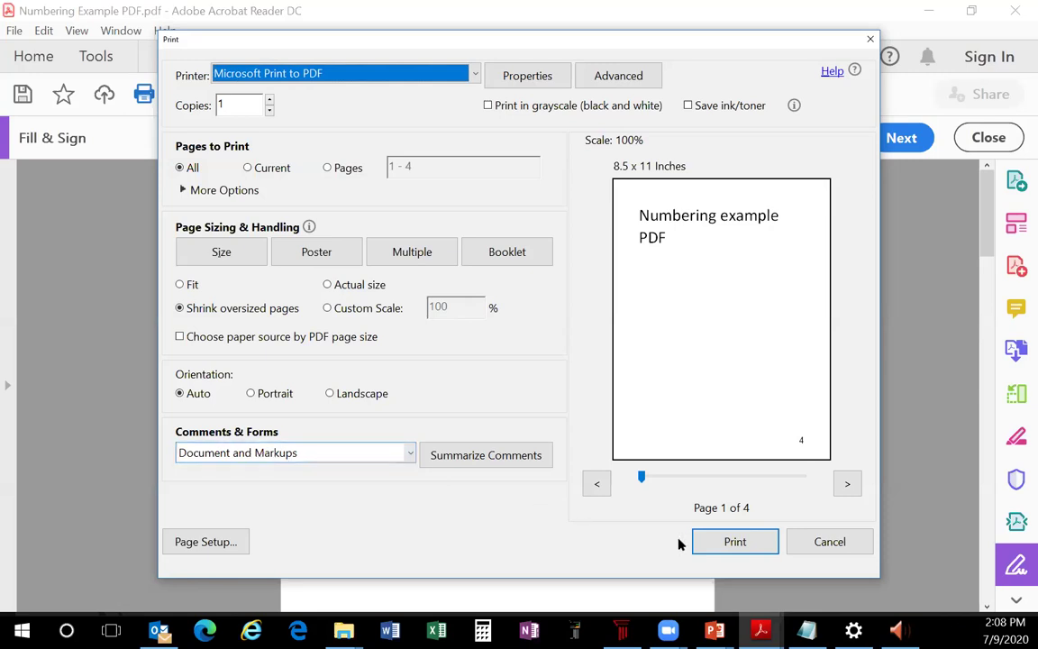
pyautogui.click(734, 542)
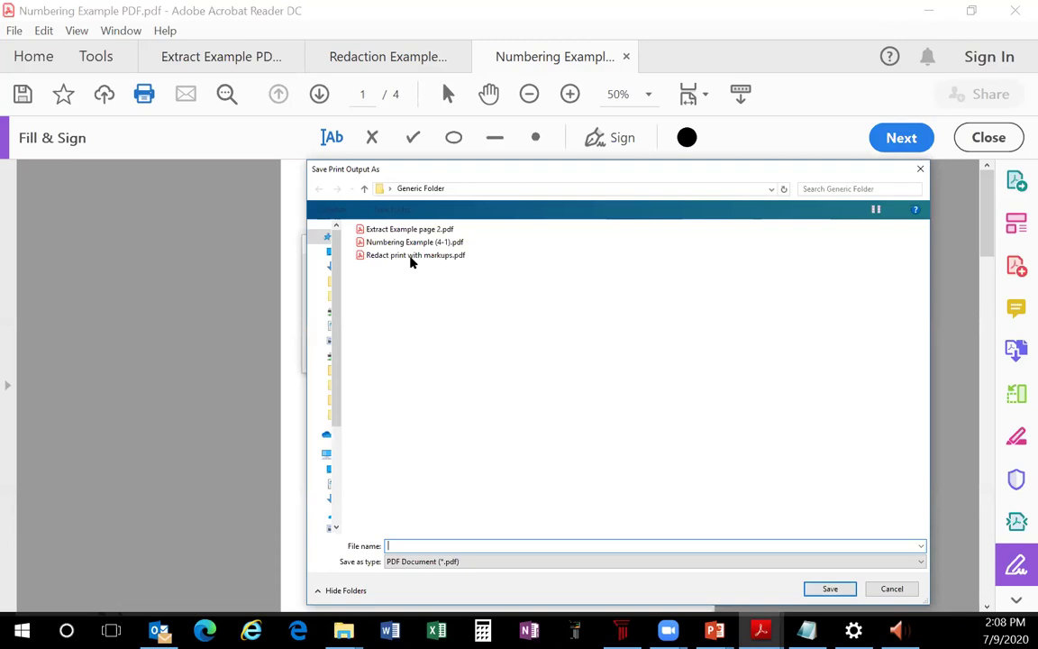
pyautogui.click(408, 244)
pyautogui.click(408, 244)
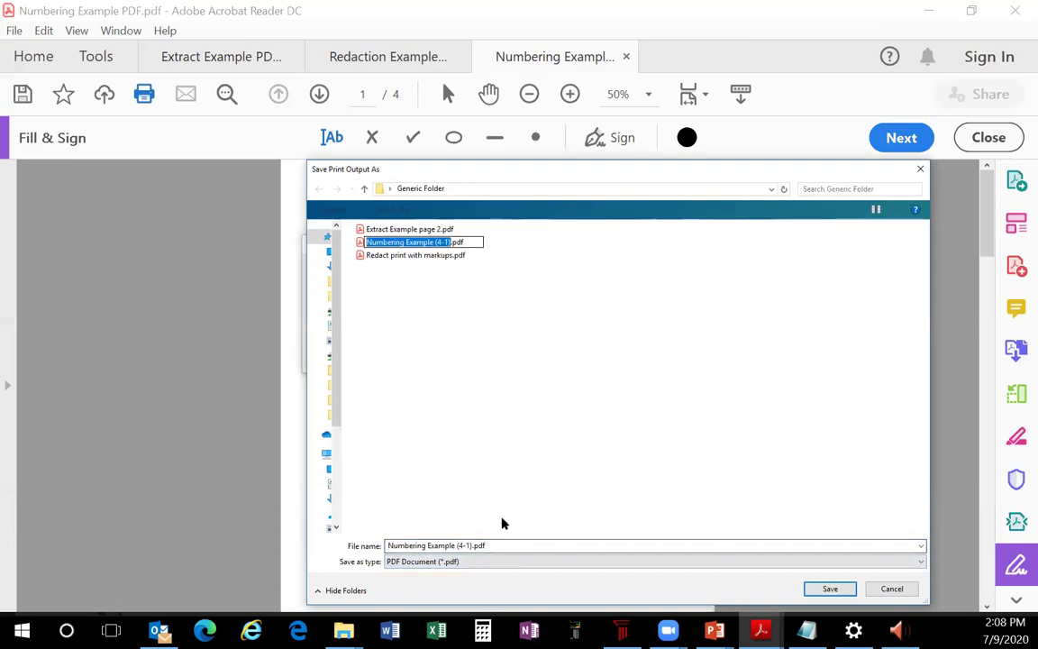
pyautogui.click(521, 395)
pyautogui.click(844, 593)
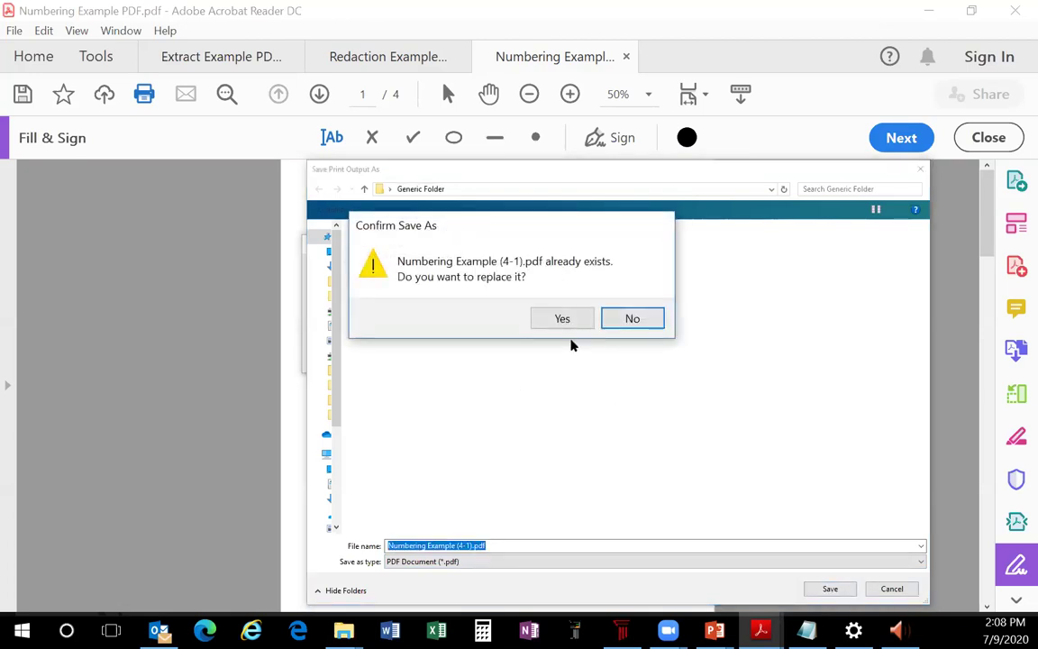
pyautogui.click(558, 318)
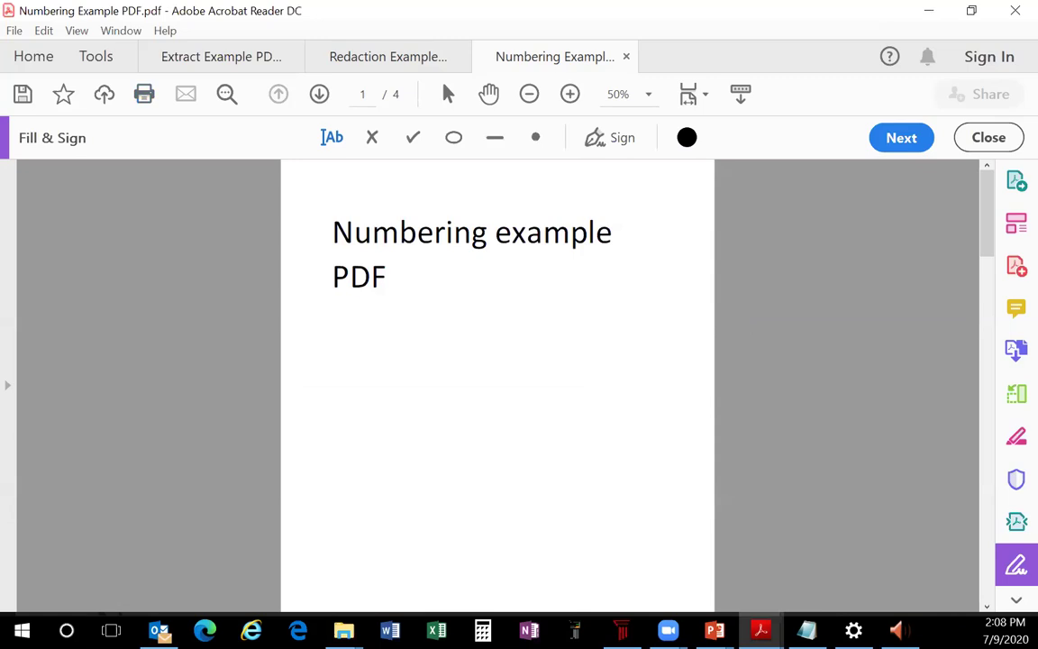
# Step: Switch to the PowerPoint slide show and advance to the Check Your Work slide
pyautogui.hotkey('alt', 'Tab')
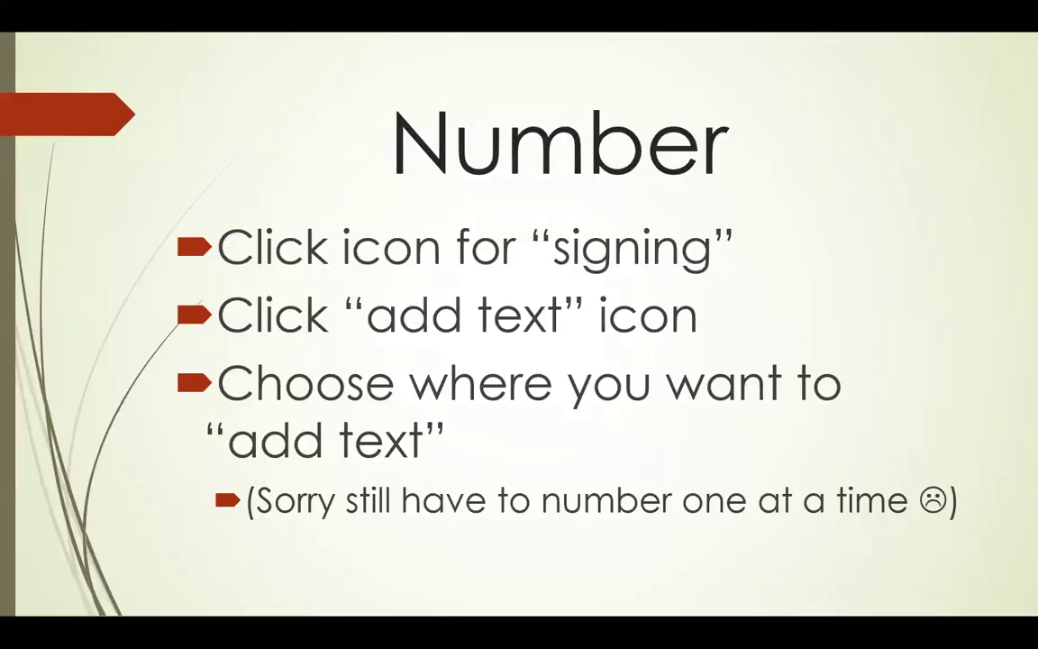
pyautogui.click(693, 438)
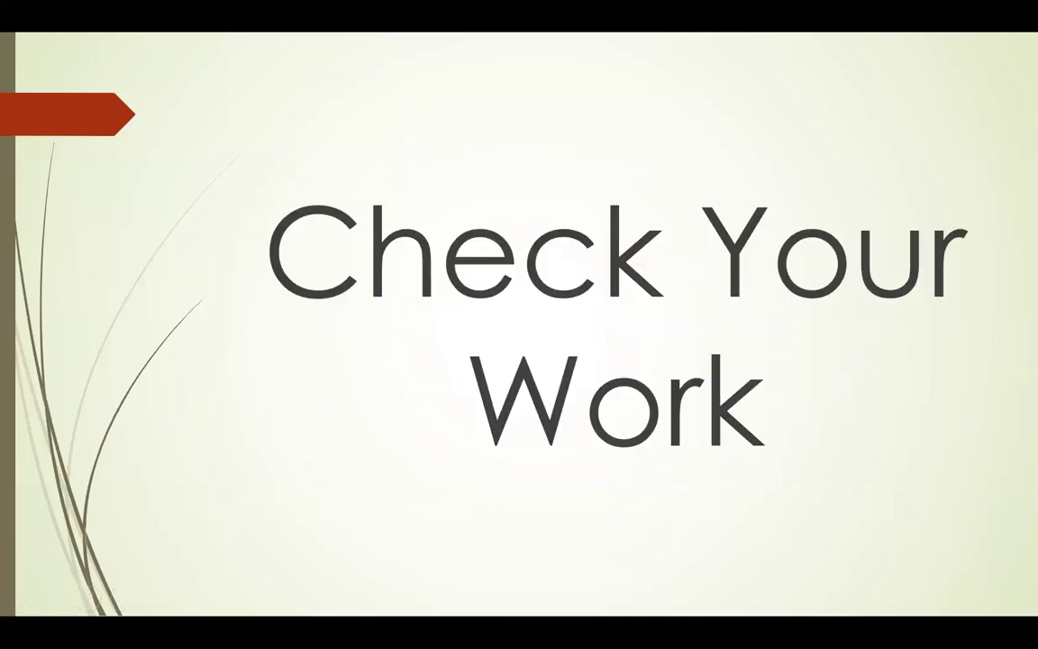
# Step: Open Extract Example page 2.pdf and Redact print with markups.pdf from Generic Folder to check them, collapsing the tools pane beside the redacted page
pyautogui.hotkey('alt', 'Tab')
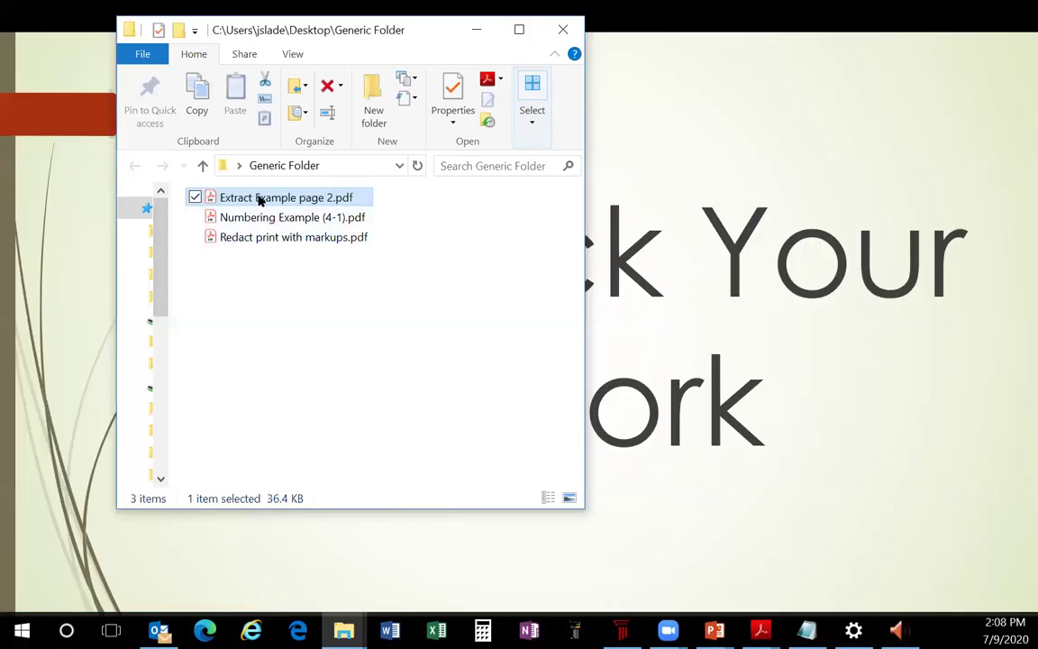
pyautogui.press('Return')
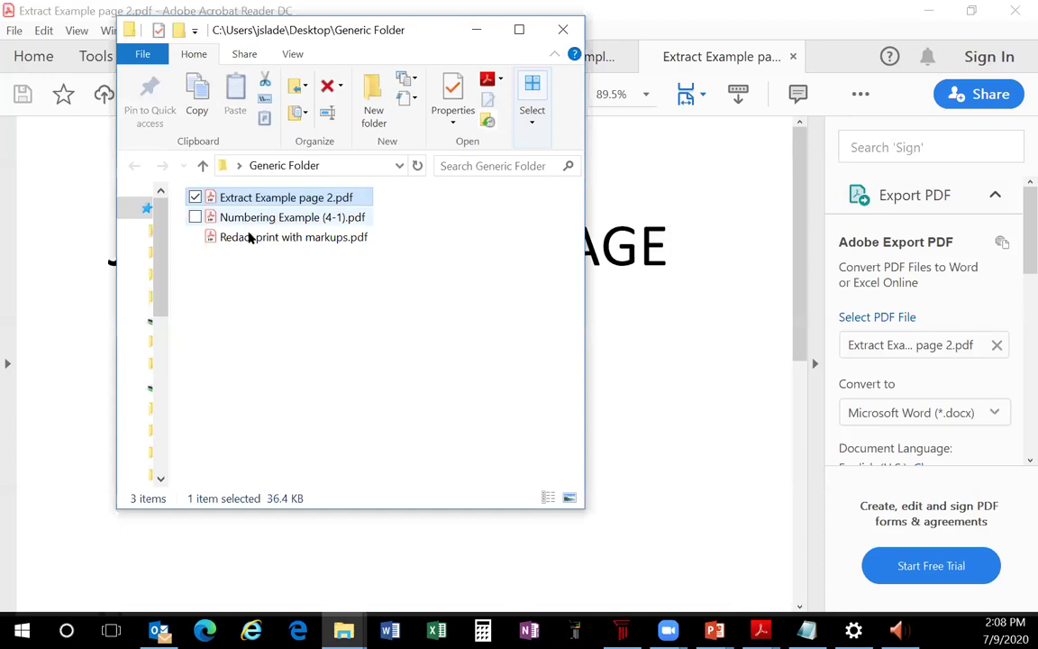
pyautogui.click(262, 237)
pyautogui.press('Return')
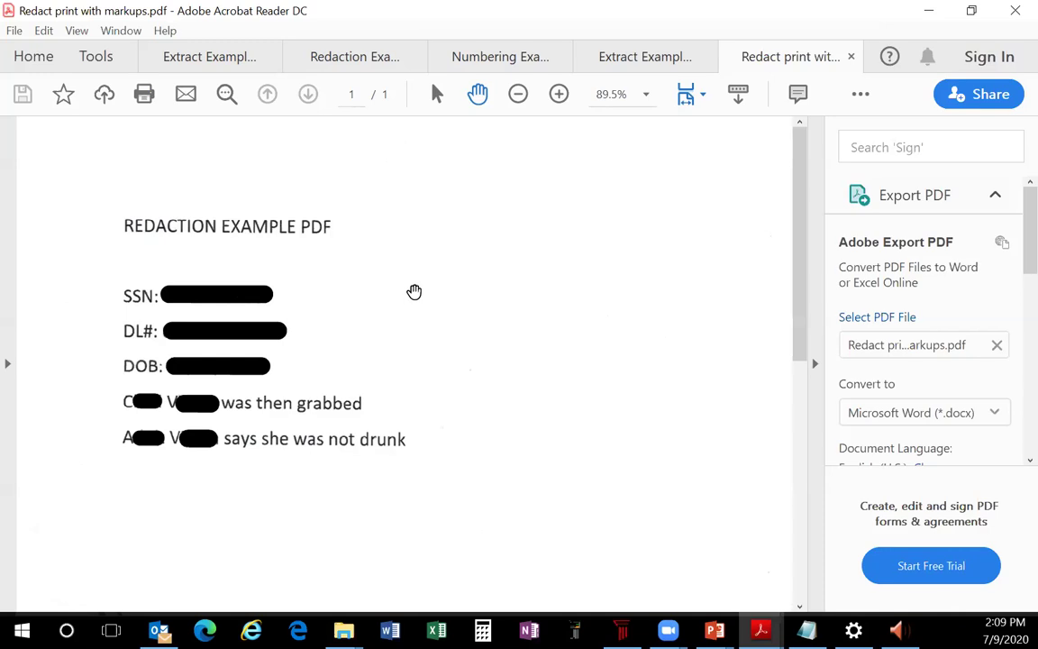
pyautogui.click(814, 364)
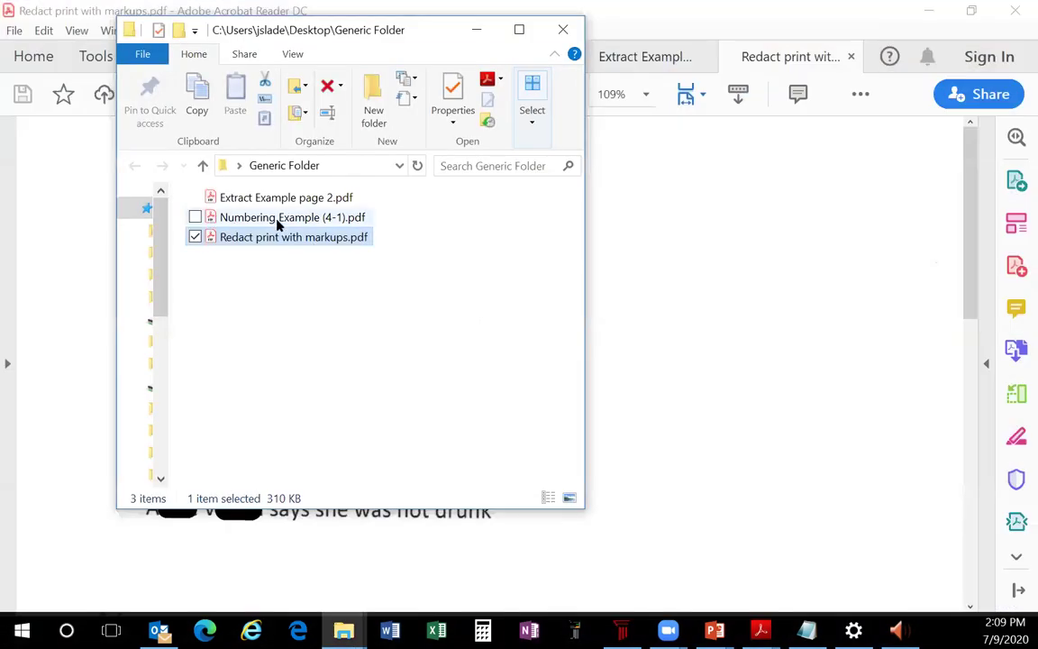
# Step: Open Numbering Example (4-1).pdf from Generic Folder and check the page numbers through to the last page at 50% zoom
pyautogui.click(261, 217)
pyautogui.click(655, 384)
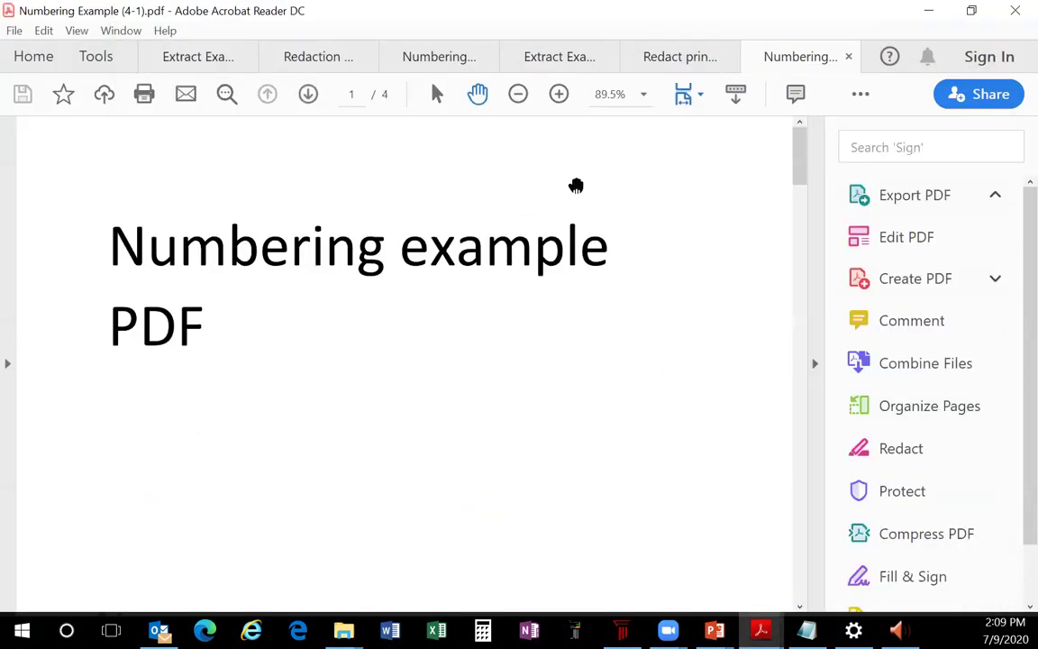
pyautogui.click(519, 95)
pyautogui.click(518, 94)
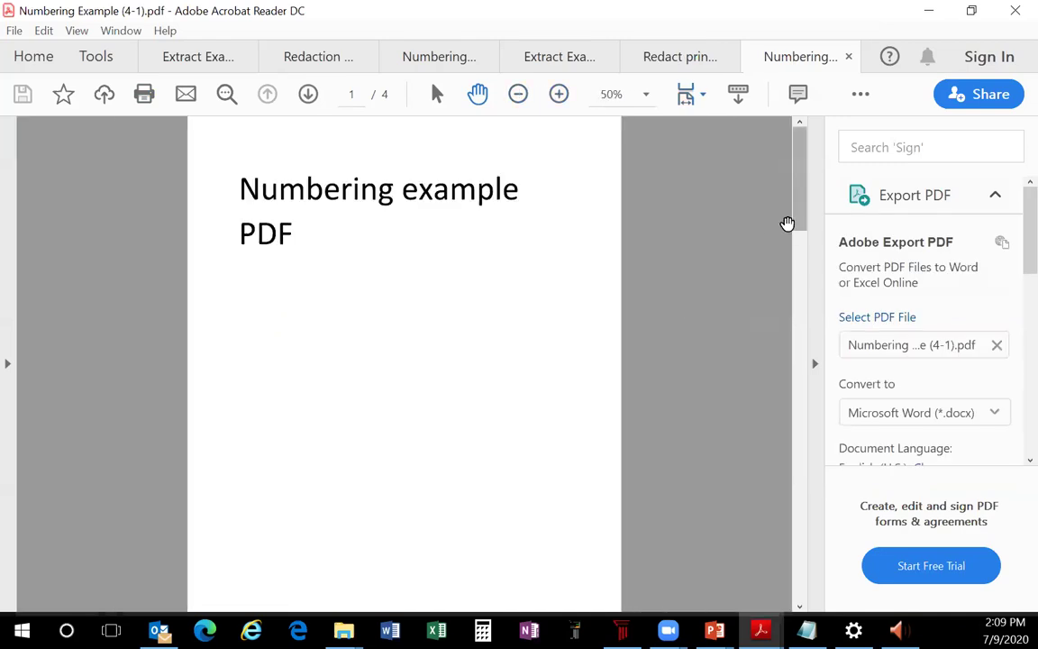
pyautogui.moveTo(798, 196); pyautogui.dragTo(787, 597)
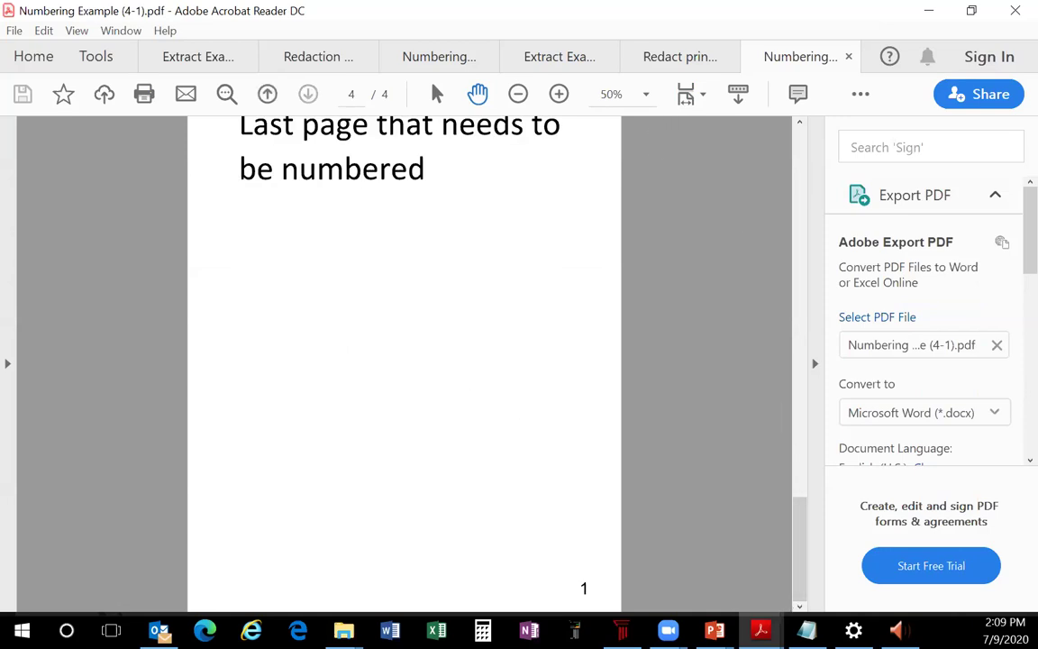
# Step: Return to the PowerPoint slide show and advance past Check Your Work to the thumbs-up slide
pyautogui.click(598, 518)
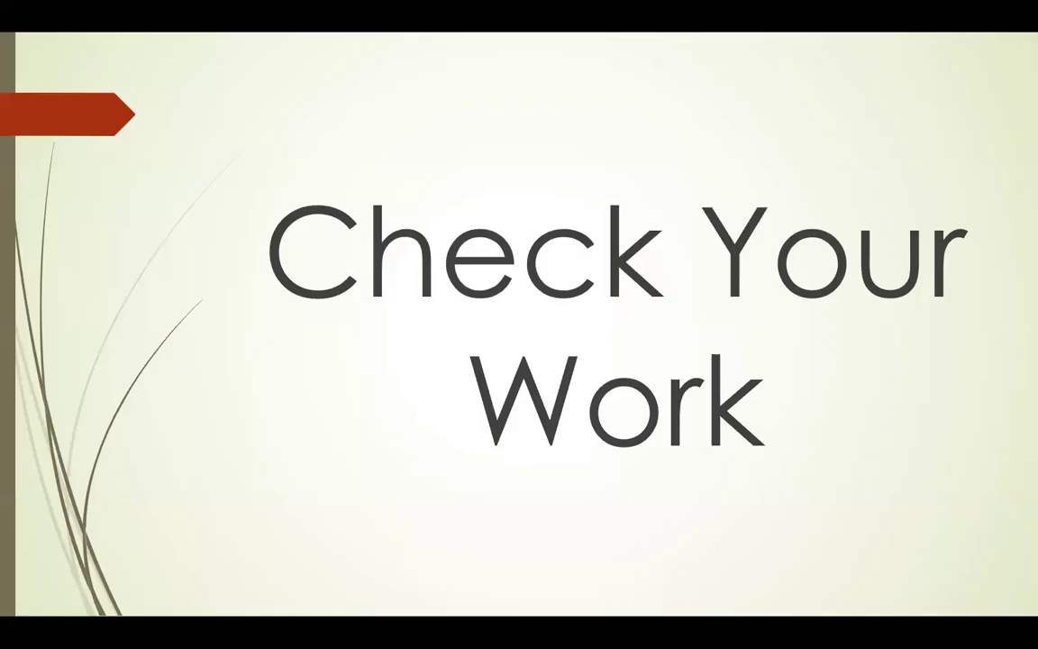
pyautogui.click(503, 474)
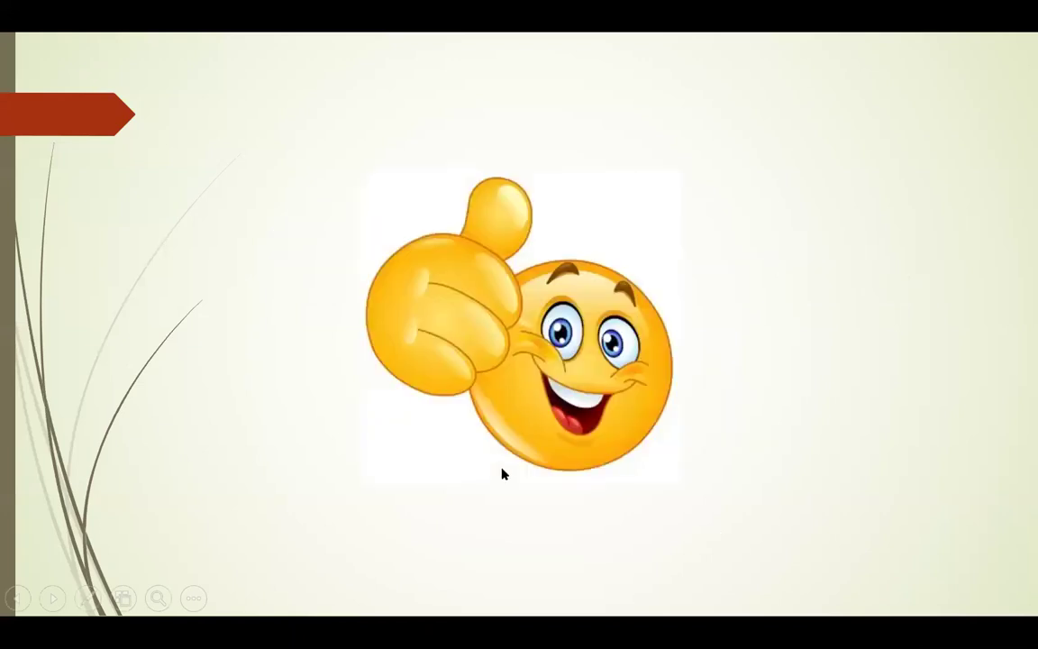